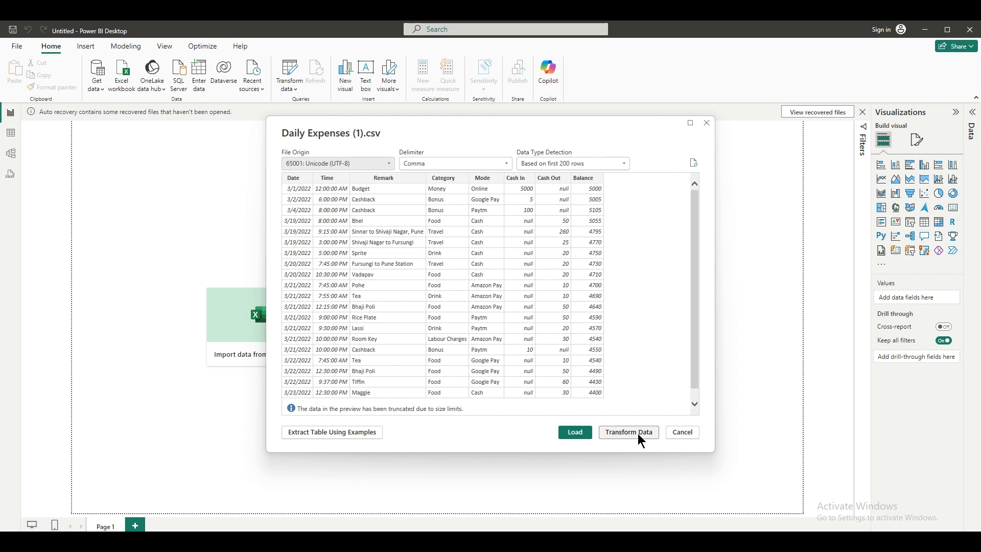
Open the Daily Expenses (1).csv data for transformation and rename the query to Daily Expenses_demo
left_click(639, 435)
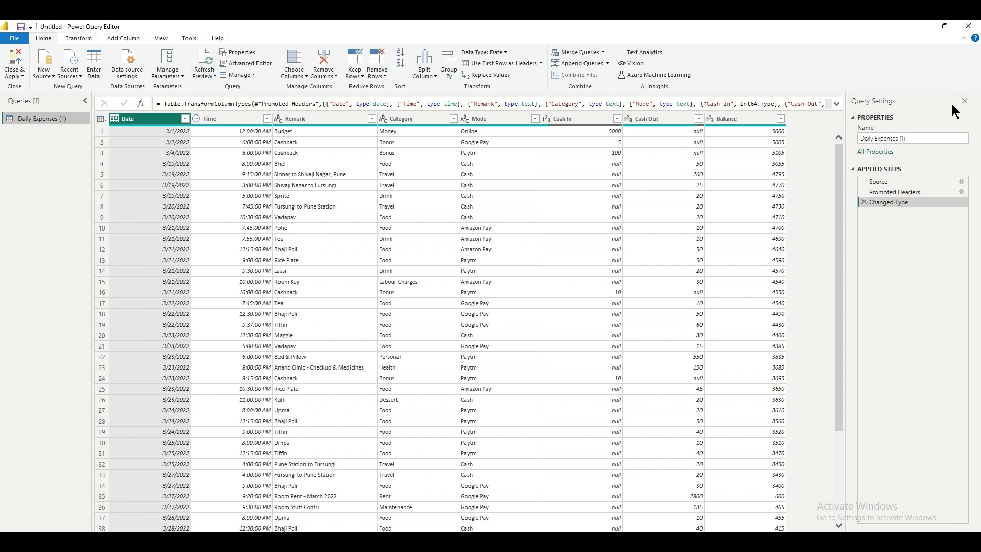
left_click(899, 138)
key("BackSpace")
key("BackSpace")
key("BackSpace")
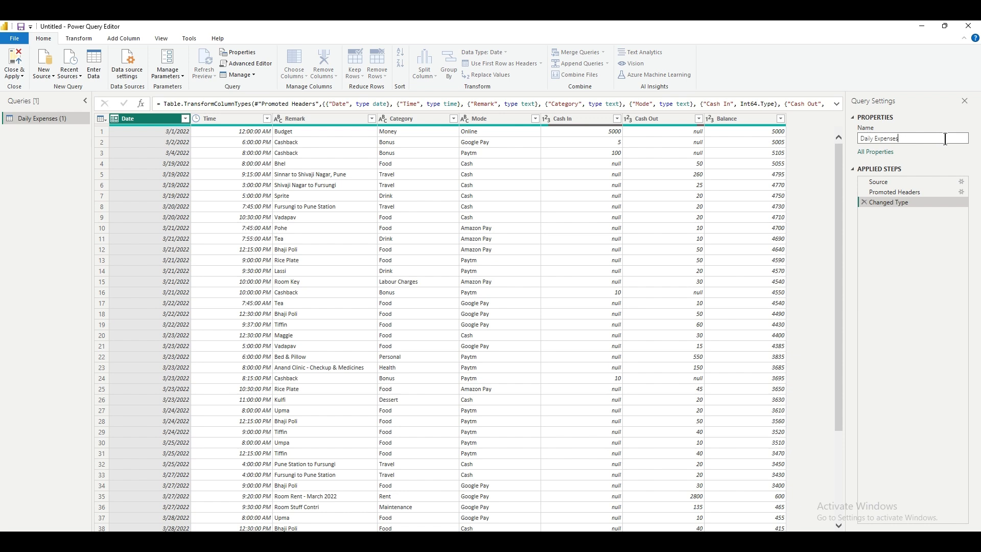
type("_demo")
key("Return")
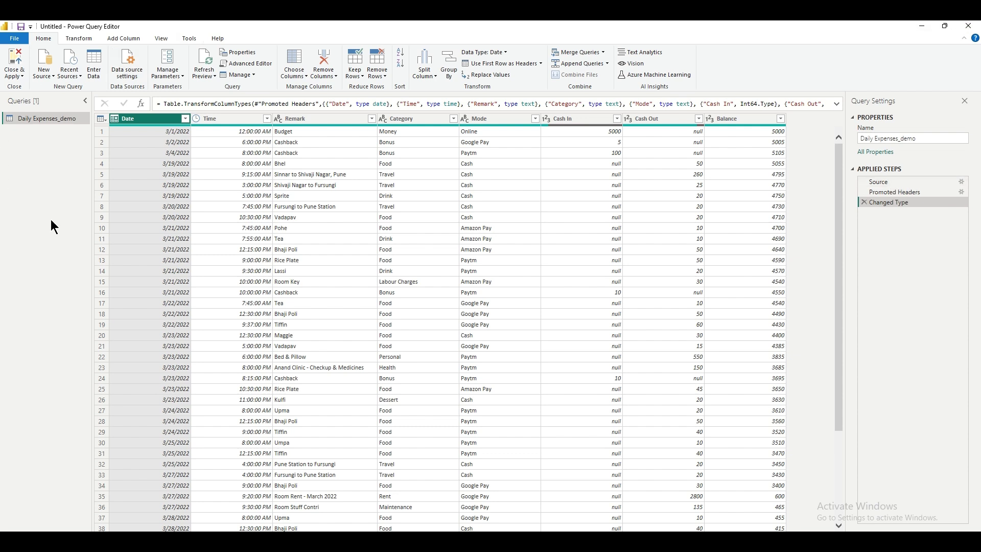
Examine the details of the first record and look over the rows of the expenses table
left_click(102, 129)
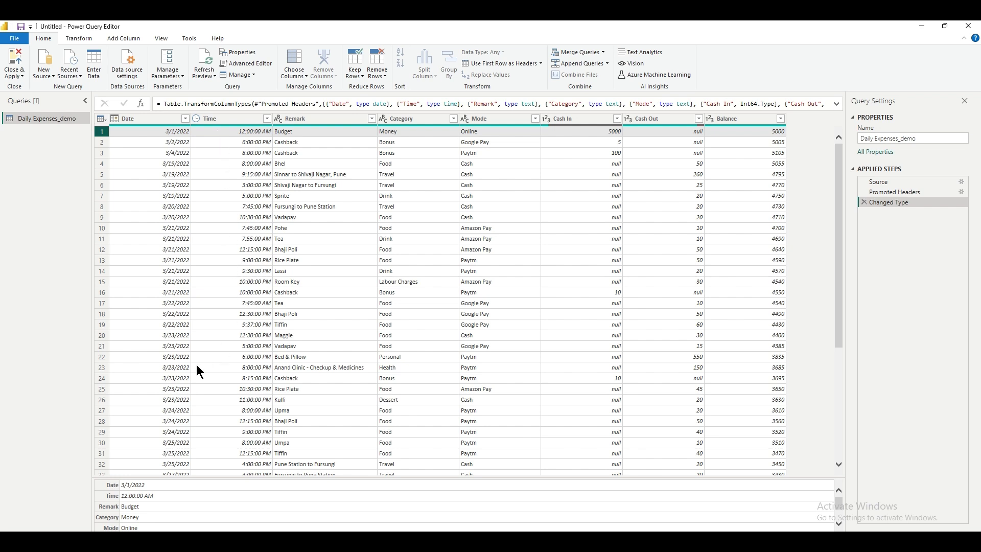
left_click(102, 134)
left_click_drag(839, 229, 847, 127)
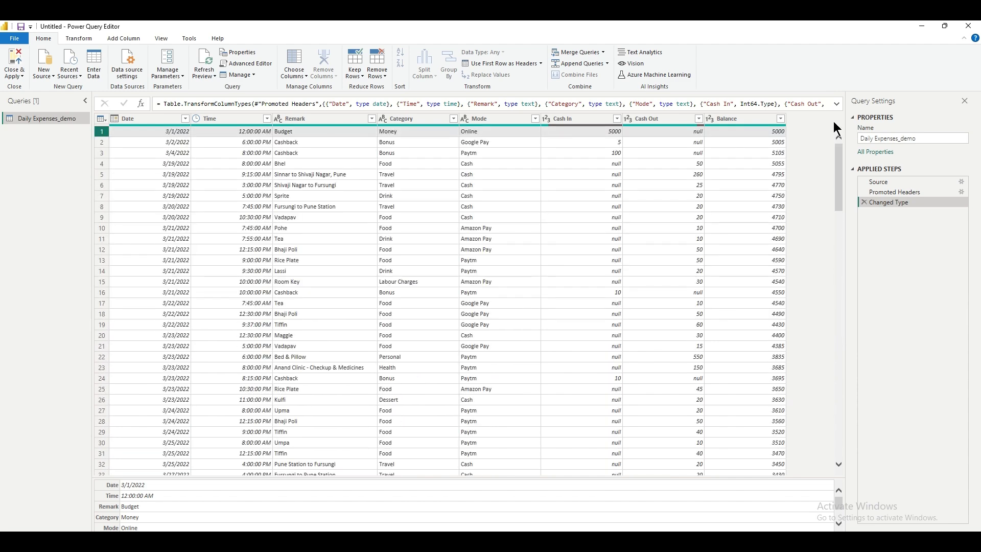
left_click(246, 119)
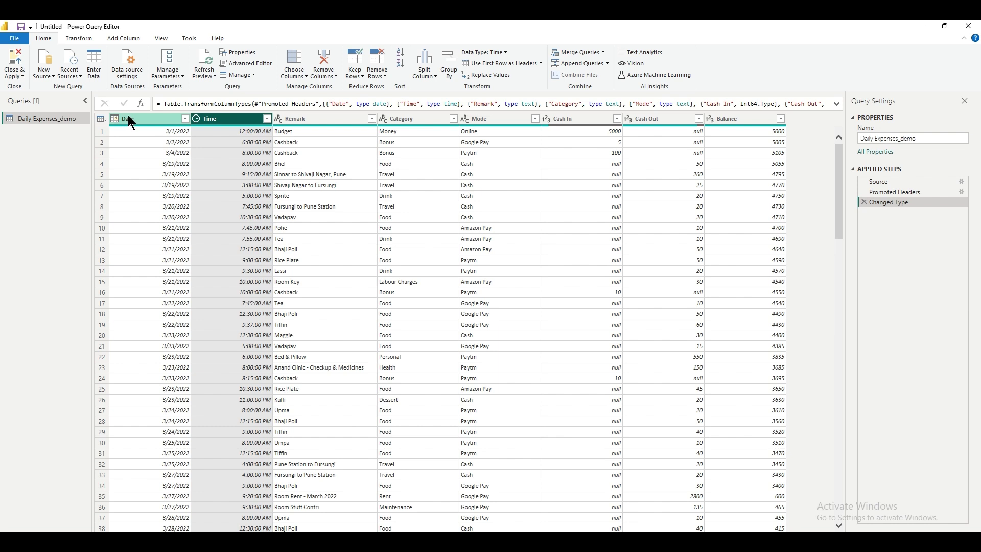
Rename the Remark column to purpose
left_click(304, 121)
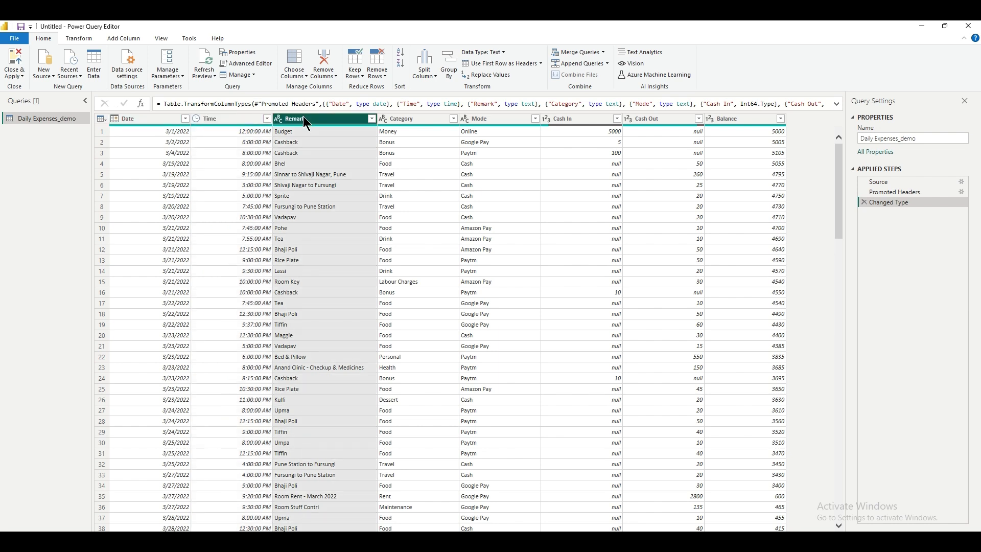
double_click(311, 119)
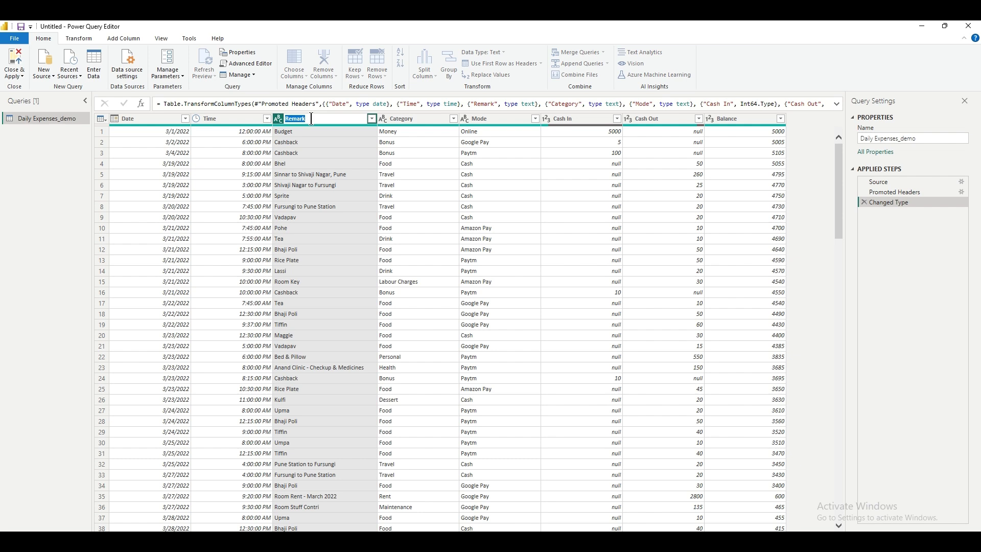
key("BackSpace")
type("purpose")
key("Return")
left_click(313, 166)
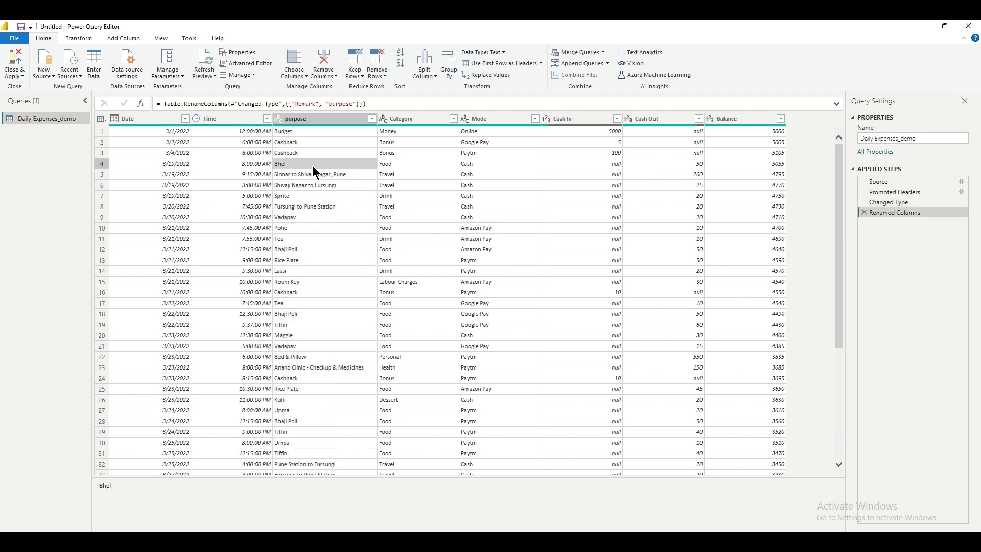
left_click(305, 220)
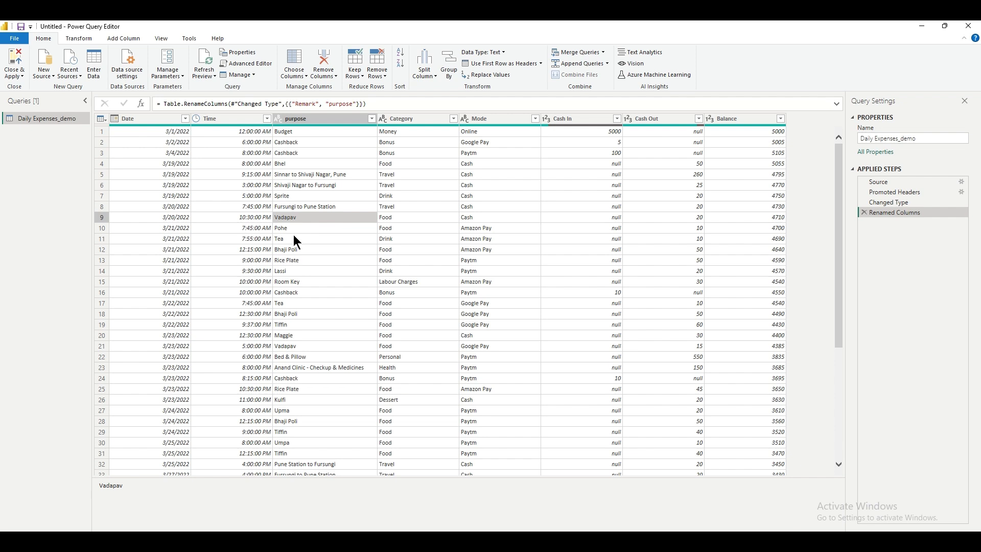
left_click(293, 238)
left_click(310, 252)
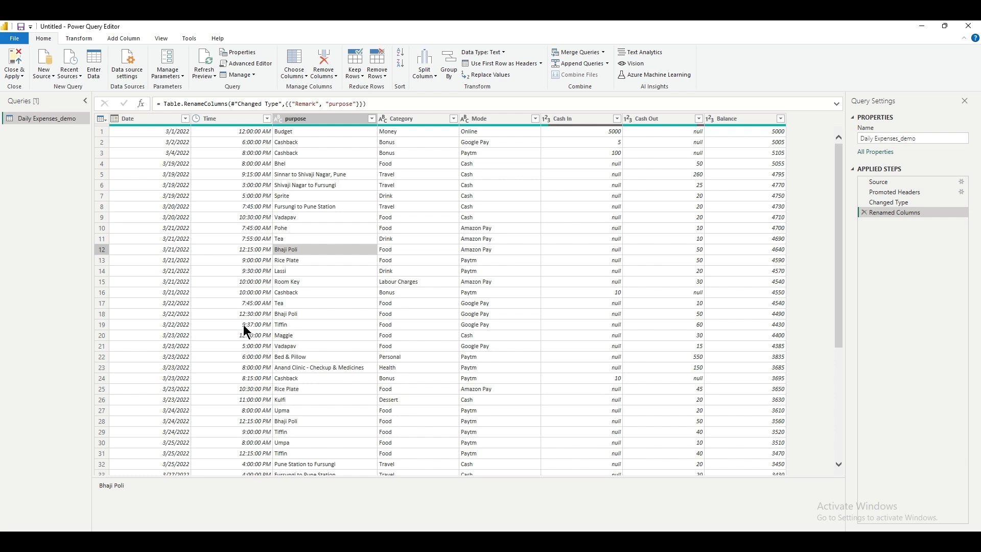
Undo the column rename by deleting the Renamed Columns step from the query's applied steps
double_click(345, 122)
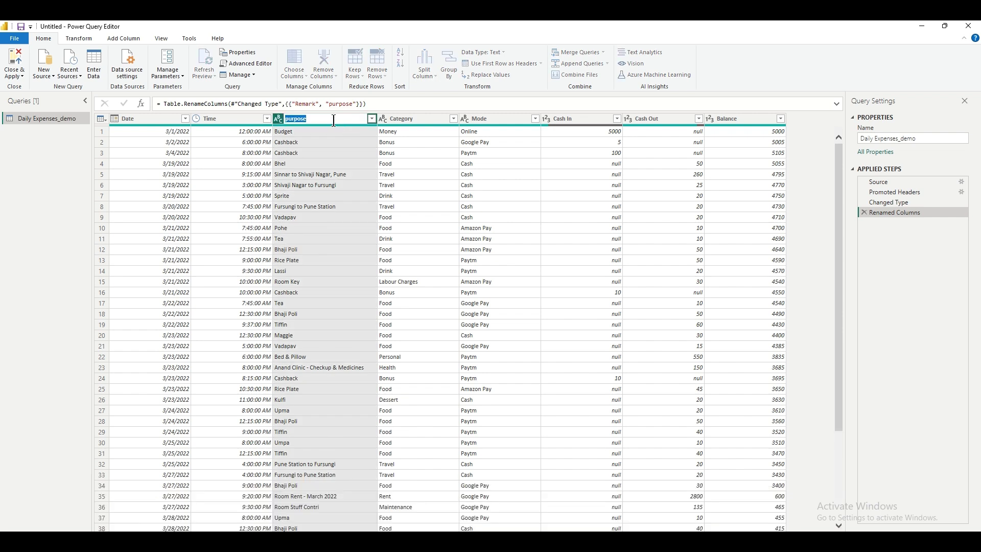
left_click(929, 284)
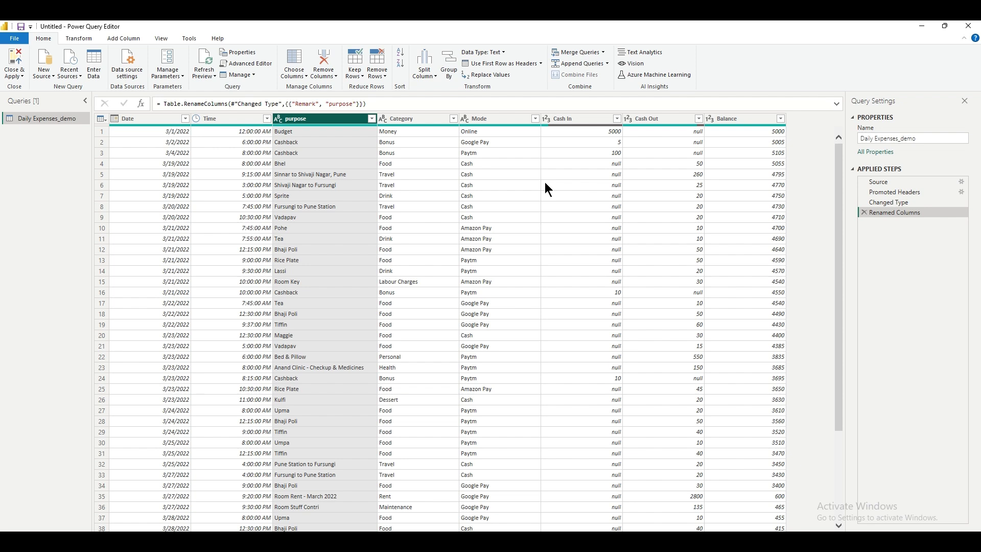
left_click(863, 211)
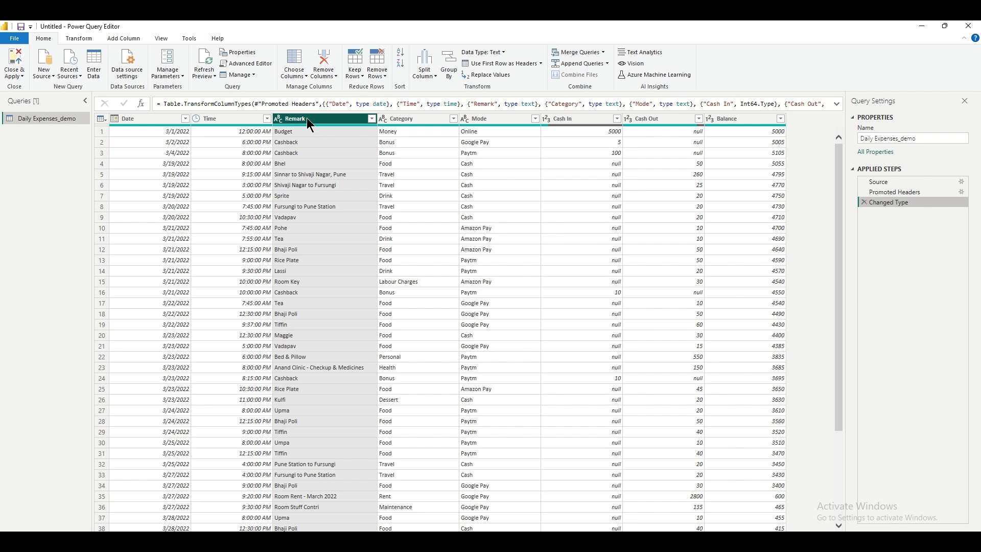
Rename the Remark column to purpose again
double_click(323, 119)
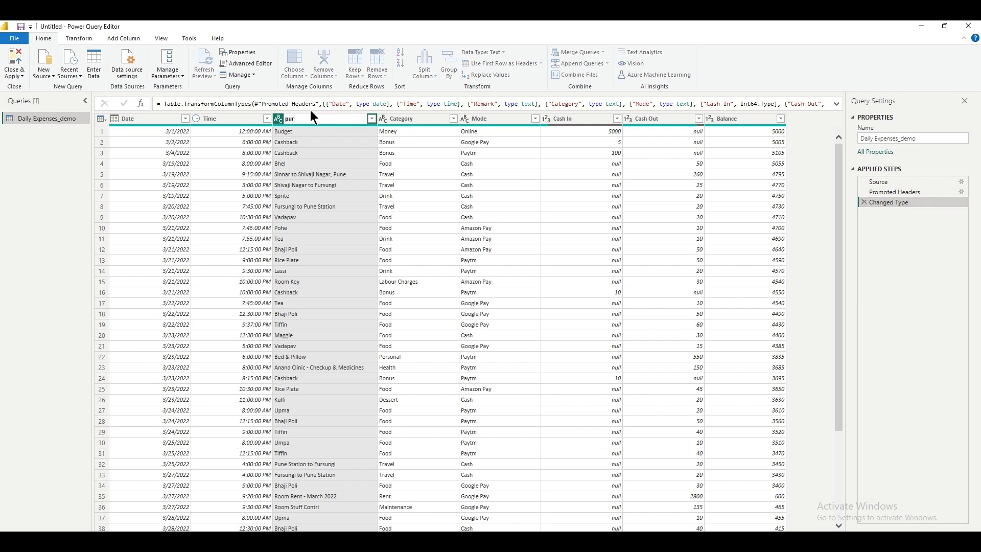
left_click(323, 164)
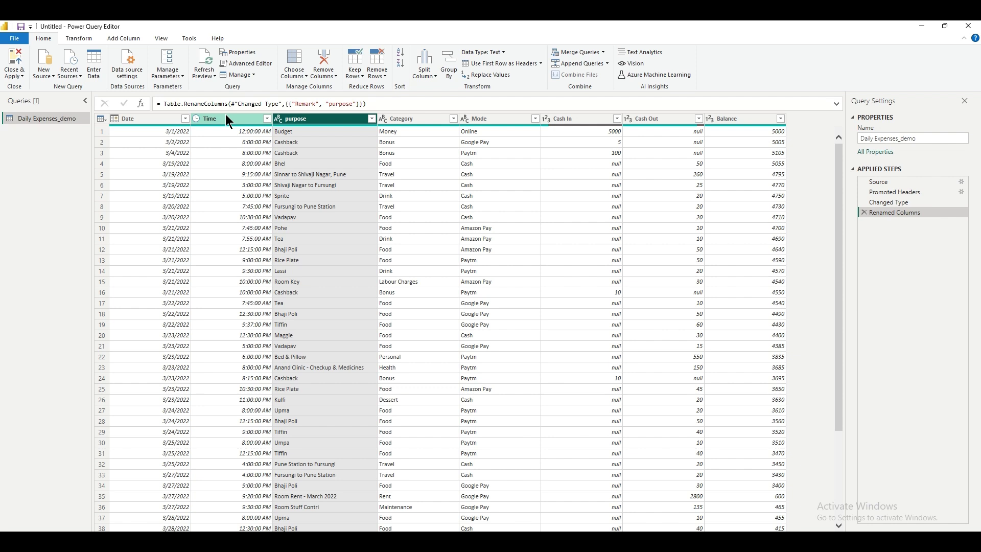
Examine the contents and data type of each column from Date through Balance
left_click(136, 118)
left_click(208, 118)
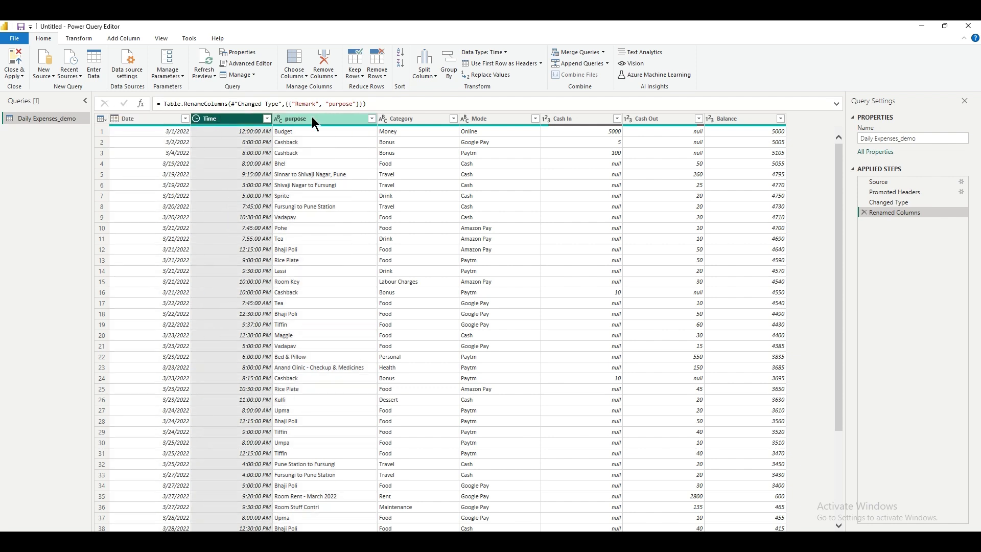
left_click(313, 119)
left_click(412, 119)
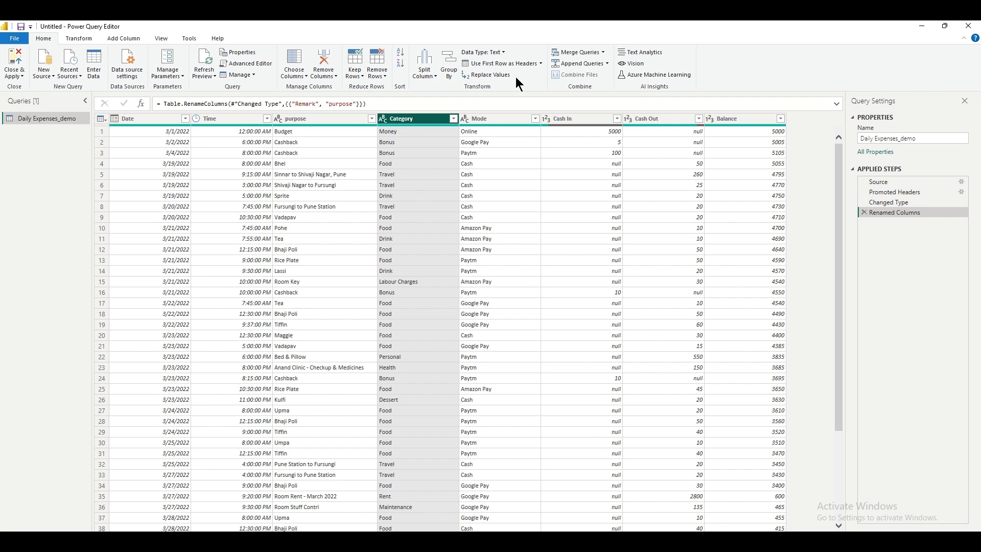
left_click(499, 118)
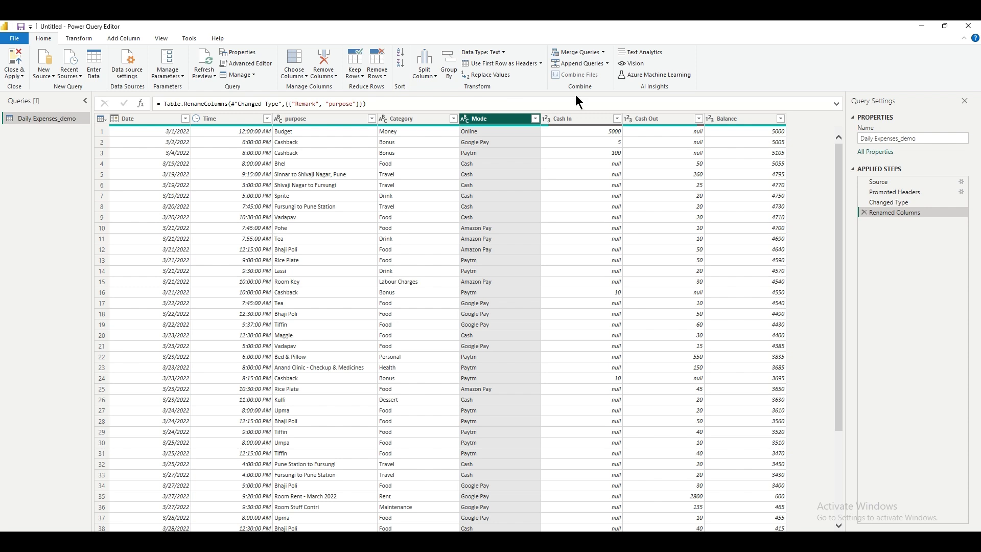
left_click(569, 119)
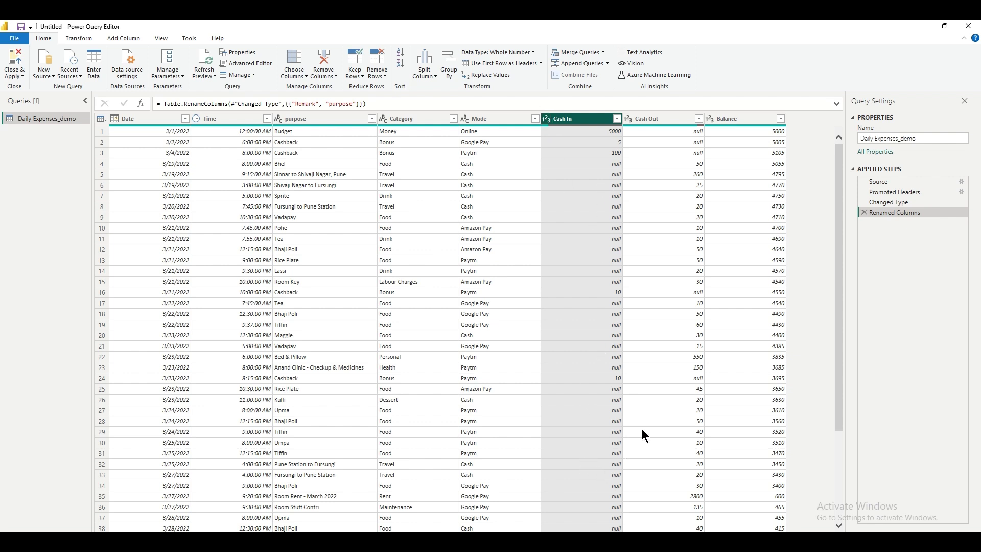
left_click(669, 120)
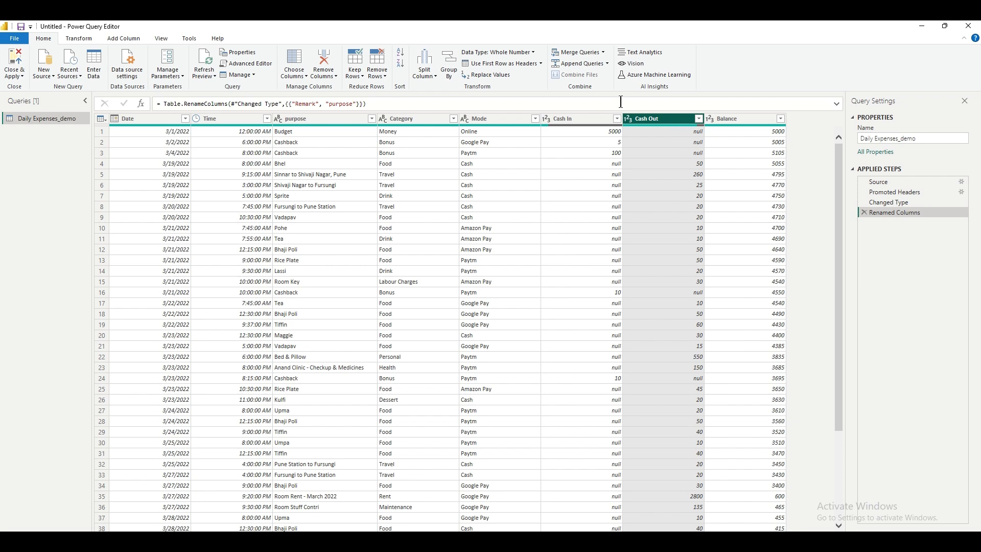
left_click(761, 120)
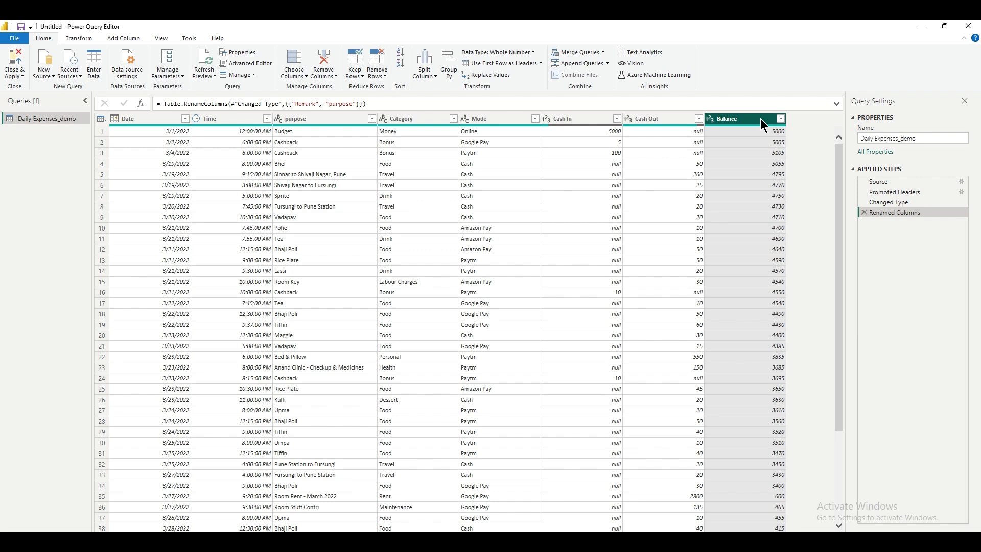
left_click(167, 118)
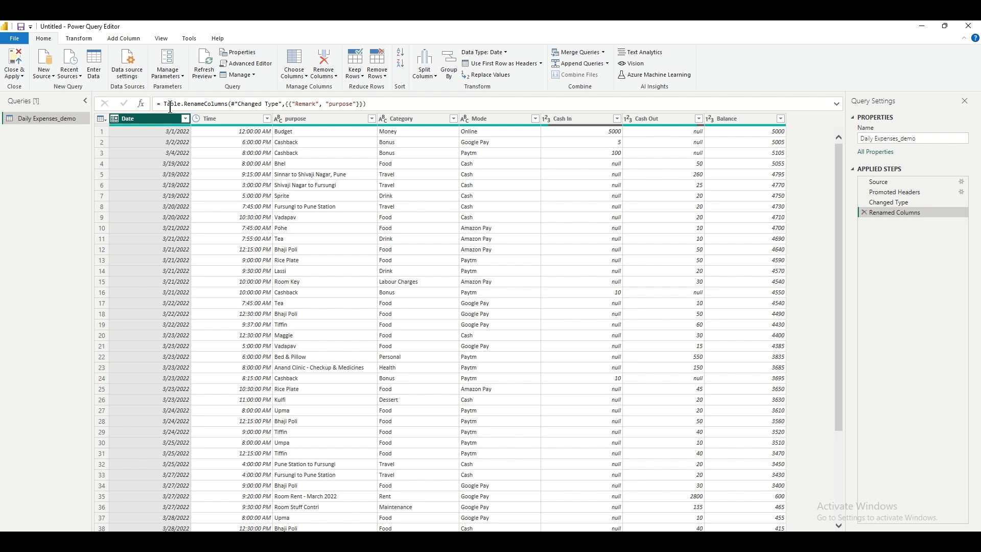
Remove the Time column from the expenses table
left_click(232, 119)
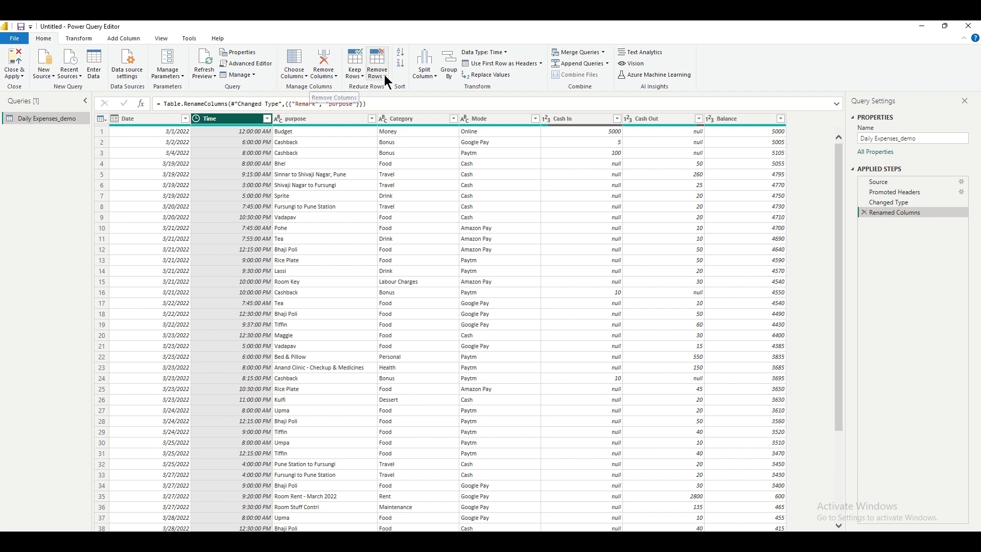
left_click(325, 77)
left_click(342, 87)
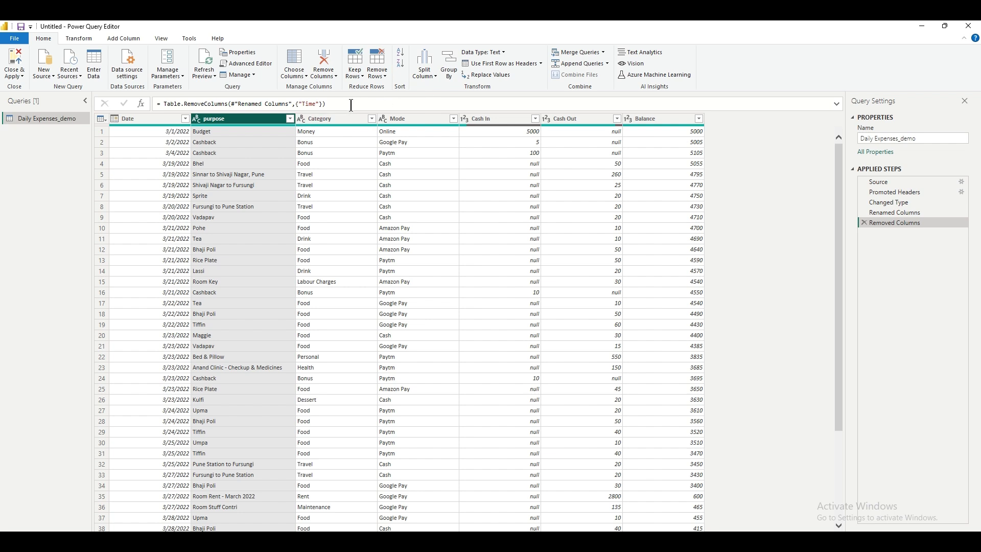
Try changing the Mode column's data type to Whole Number, and delete that type change from the applied steps
left_click(629, 118)
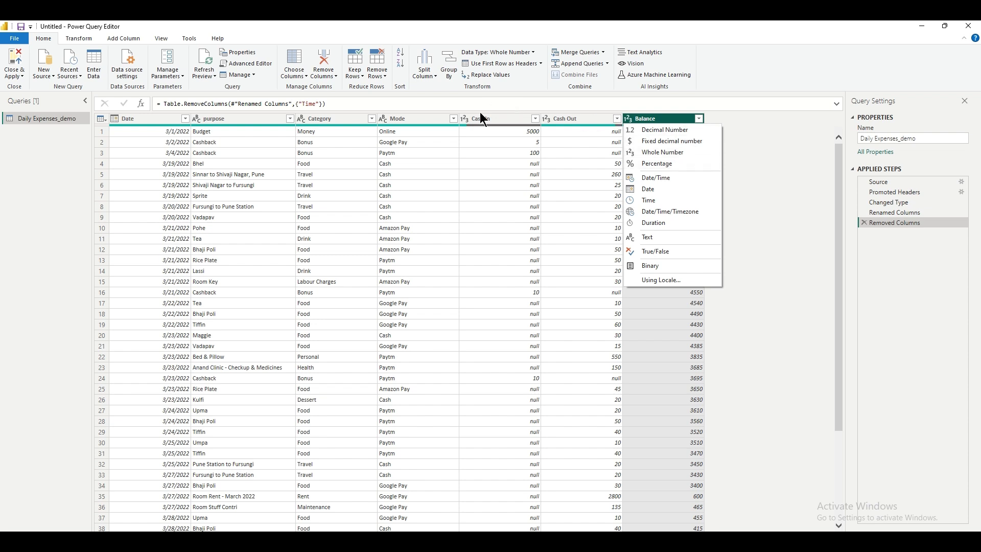
left_click(385, 121)
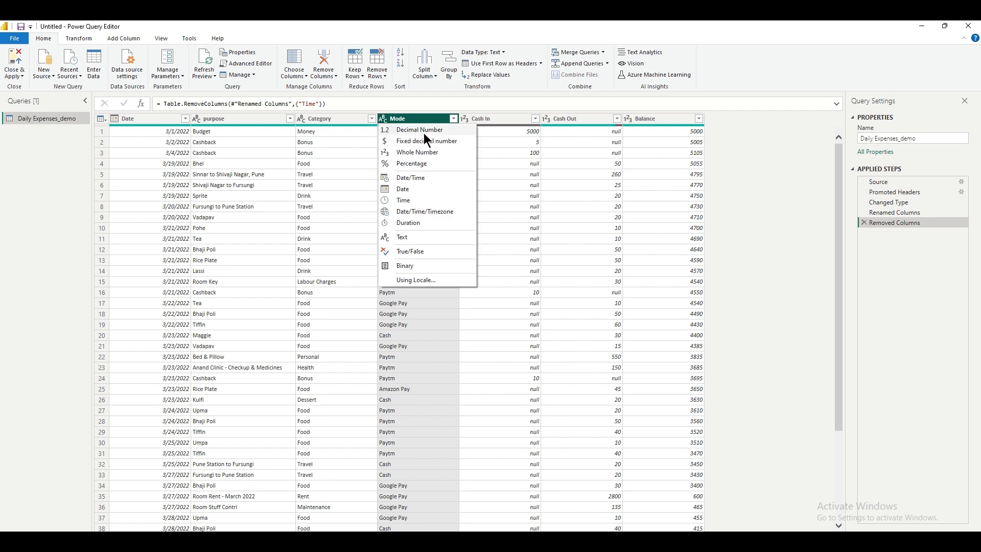
left_click(442, 154)
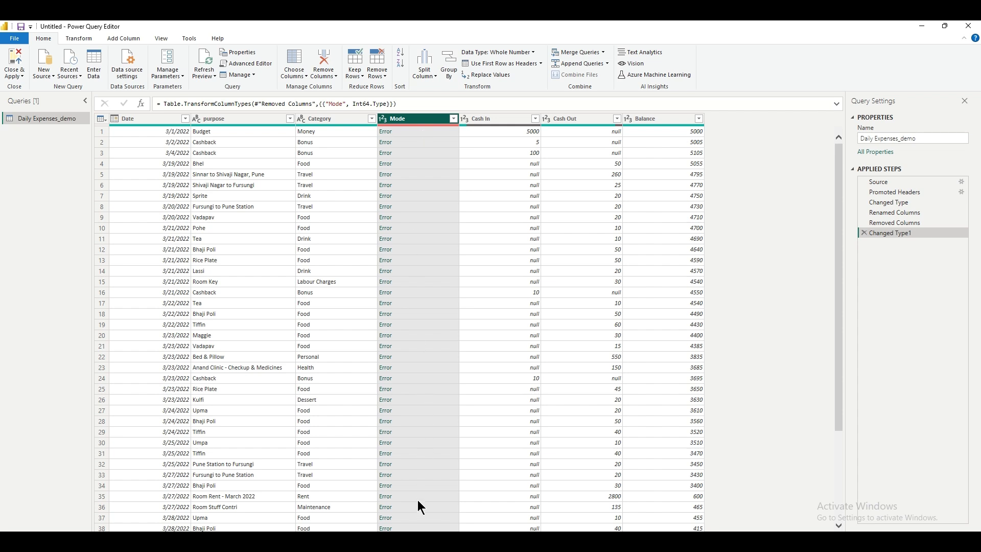
left_click(384, 120)
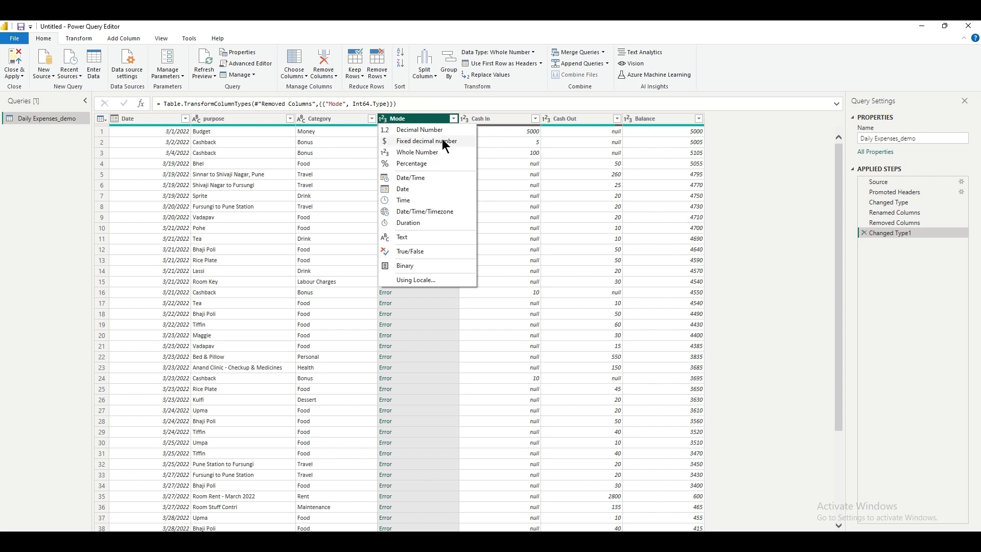
left_click(862, 232)
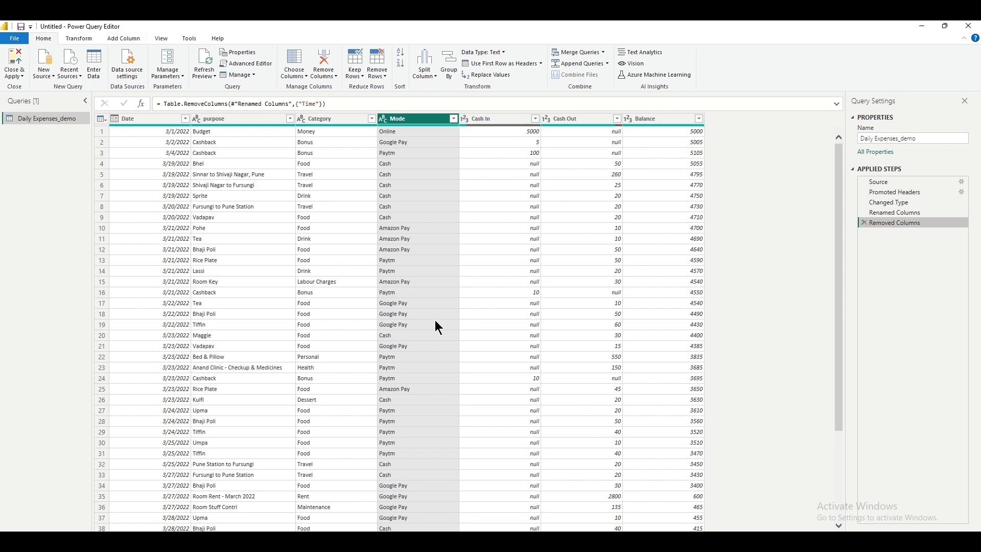
View the available data type options for the Cash In and Mode columns without changing either column
left_click(466, 119)
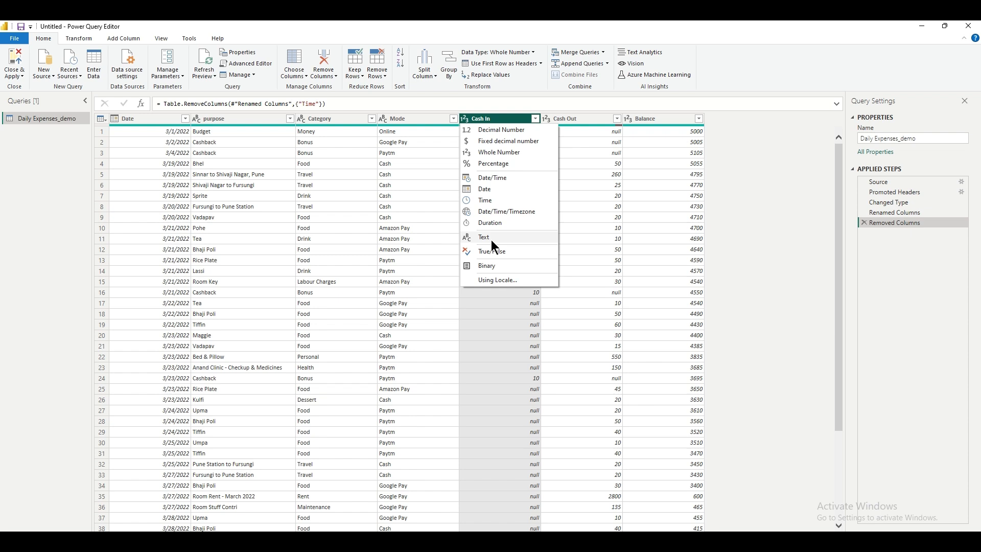
left_click(530, 296)
left_click(521, 348)
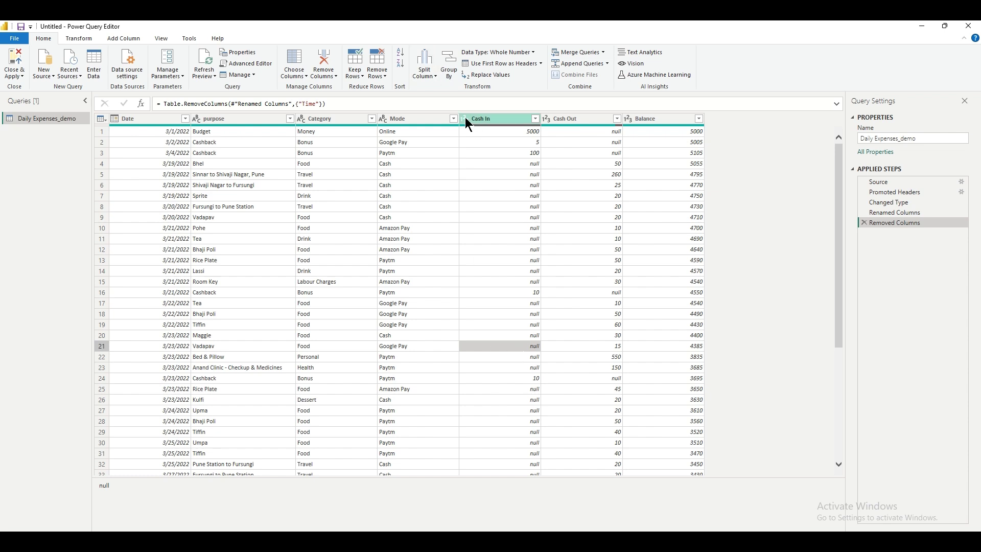
left_click(385, 120)
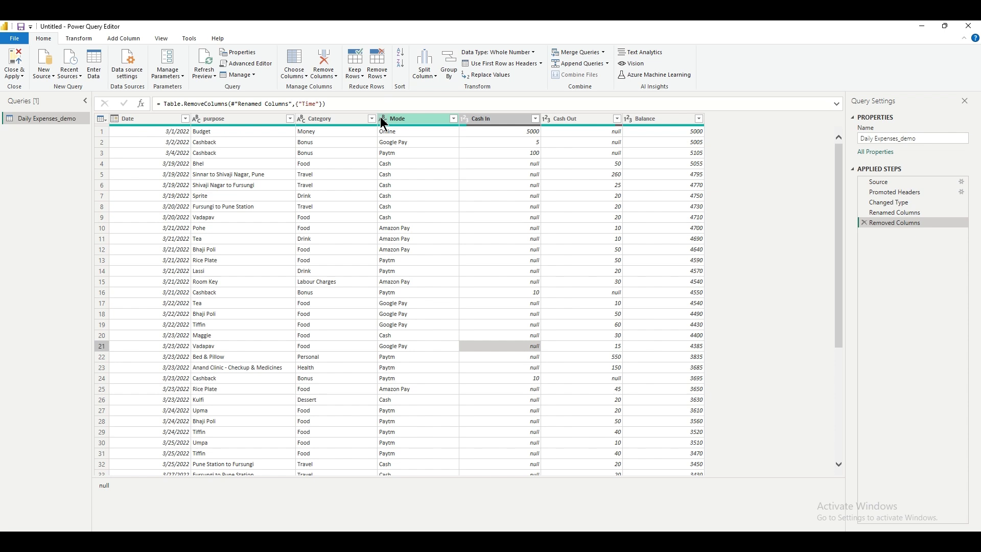
left_click(383, 119)
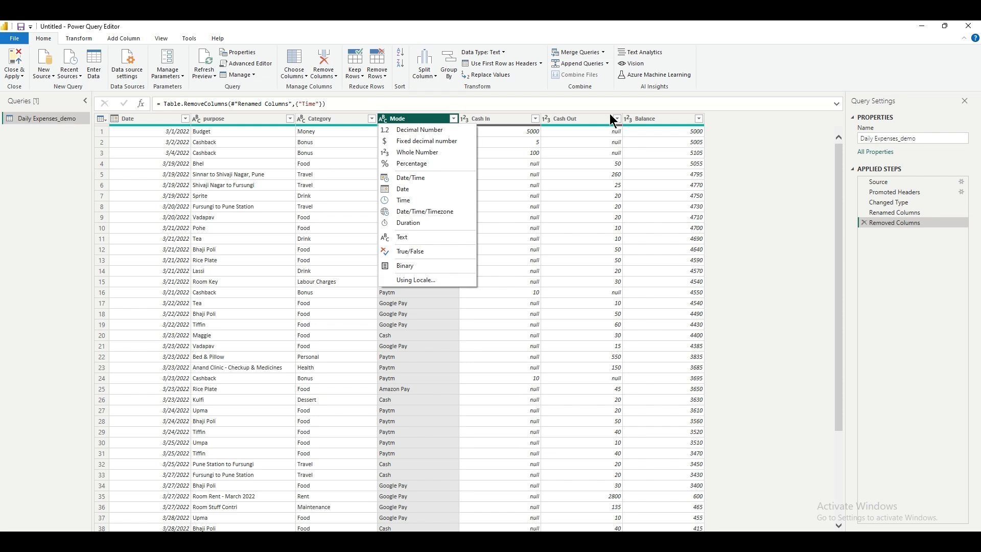
left_click(709, 118)
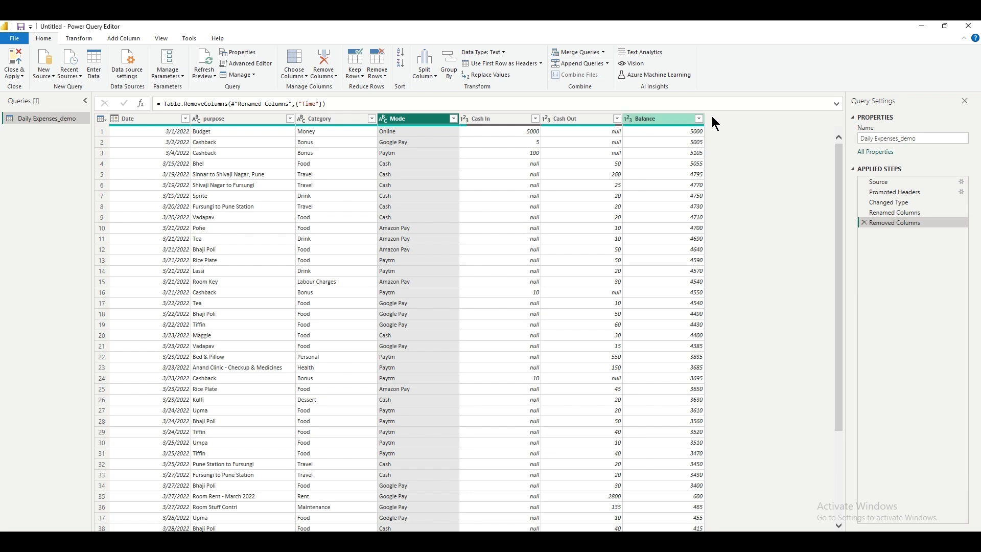
Try keeping only the Balance column with Choose Columns, and delete that column removal from the applied steps
left_click(302, 77)
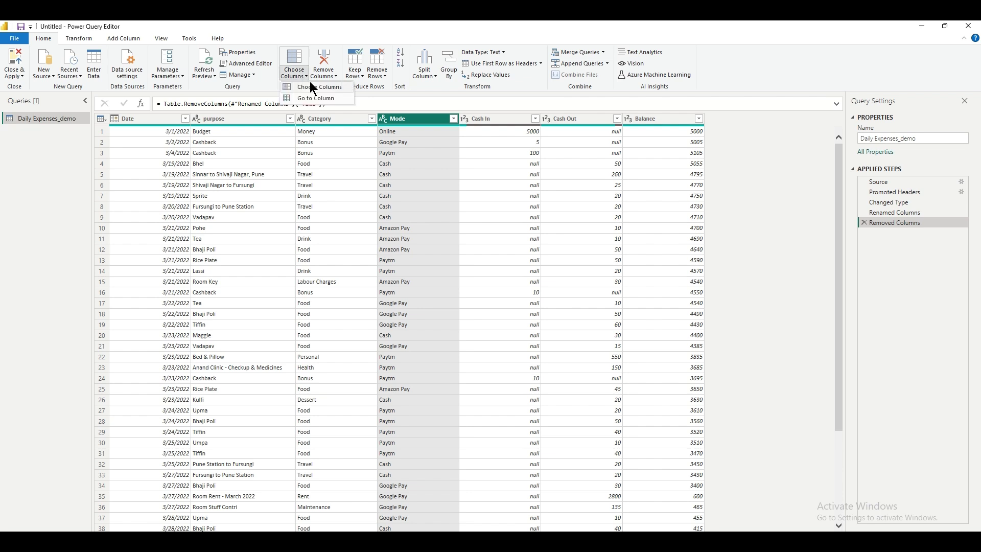
left_click(313, 89)
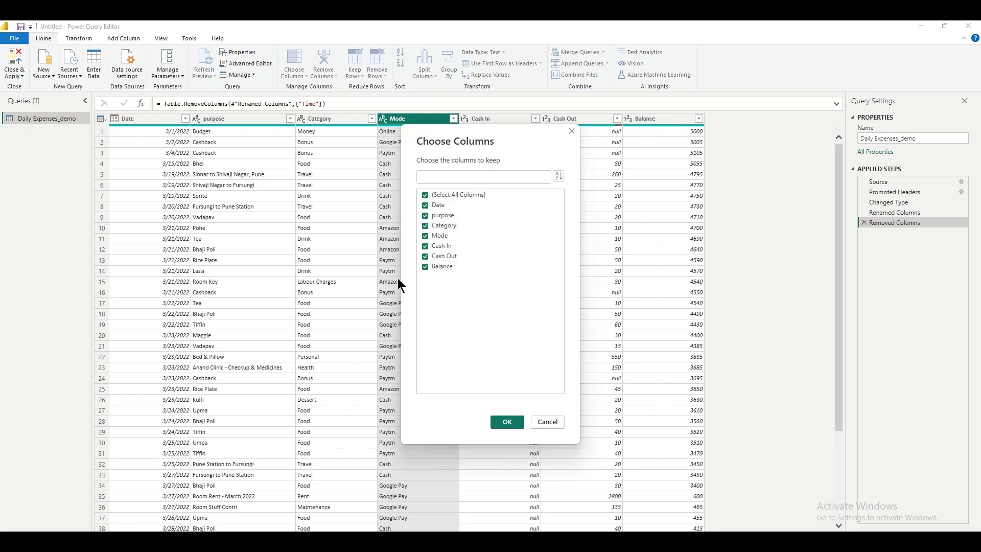
left_click(425, 195)
left_click(426, 265)
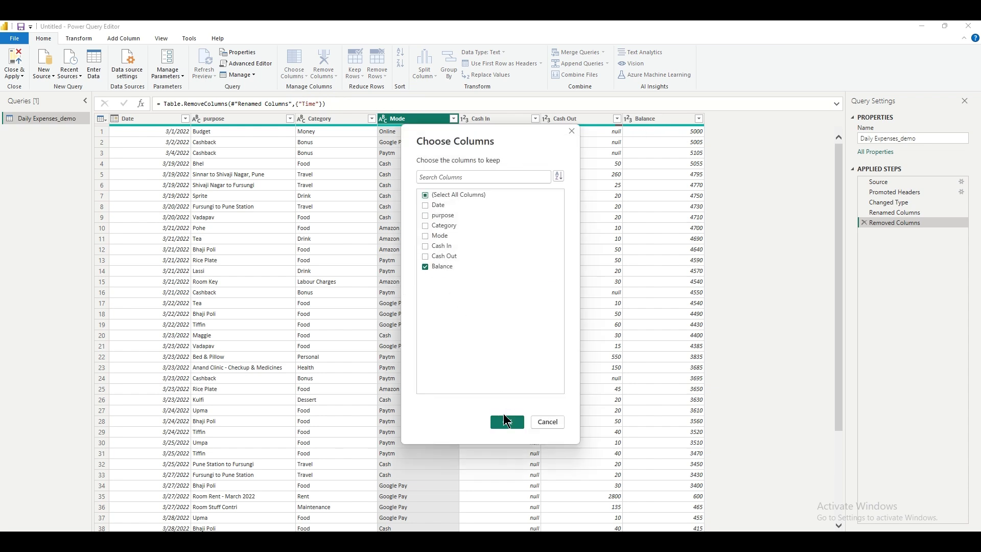
left_click(508, 429)
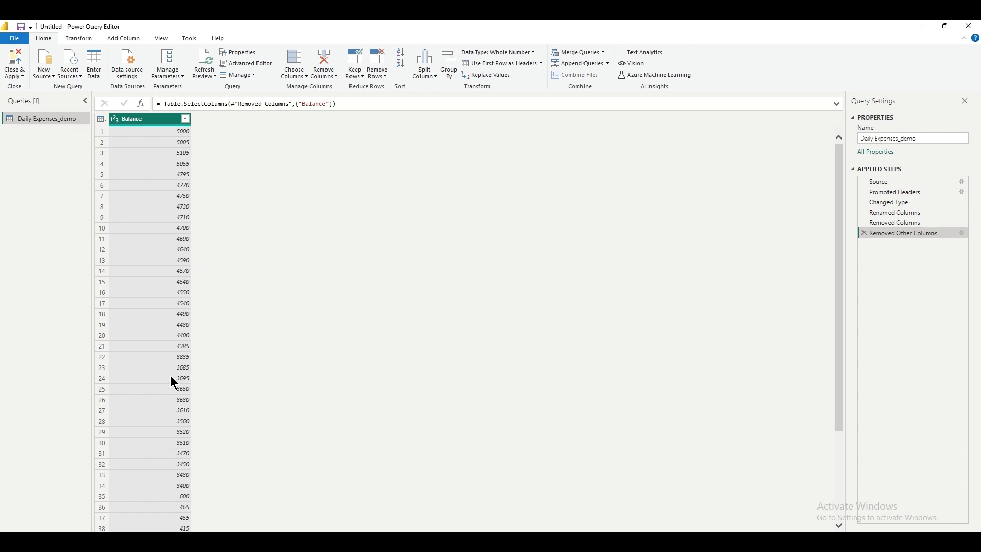
left_click(865, 233)
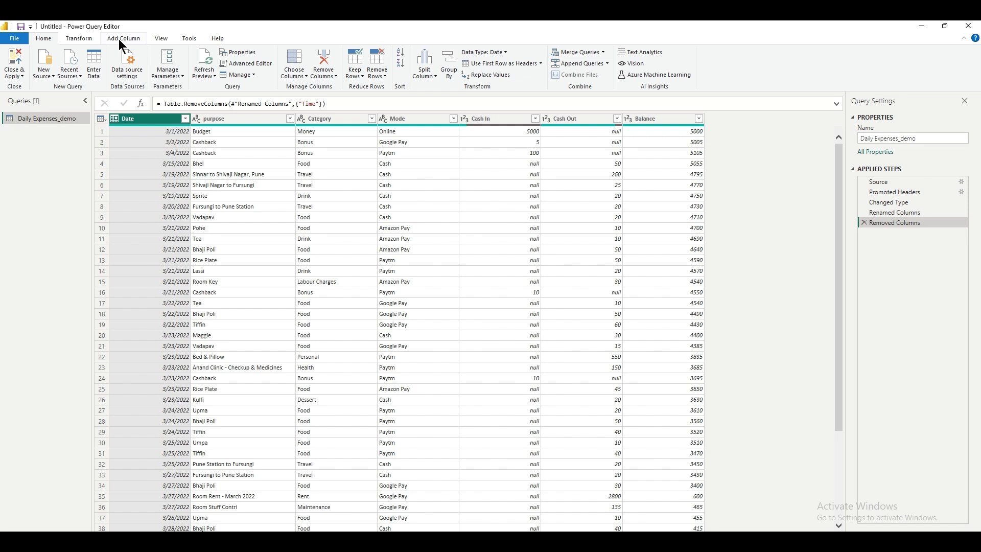
Try transforming the Date column to its month number, and delete that month extraction from the applied steps
left_click(87, 38)
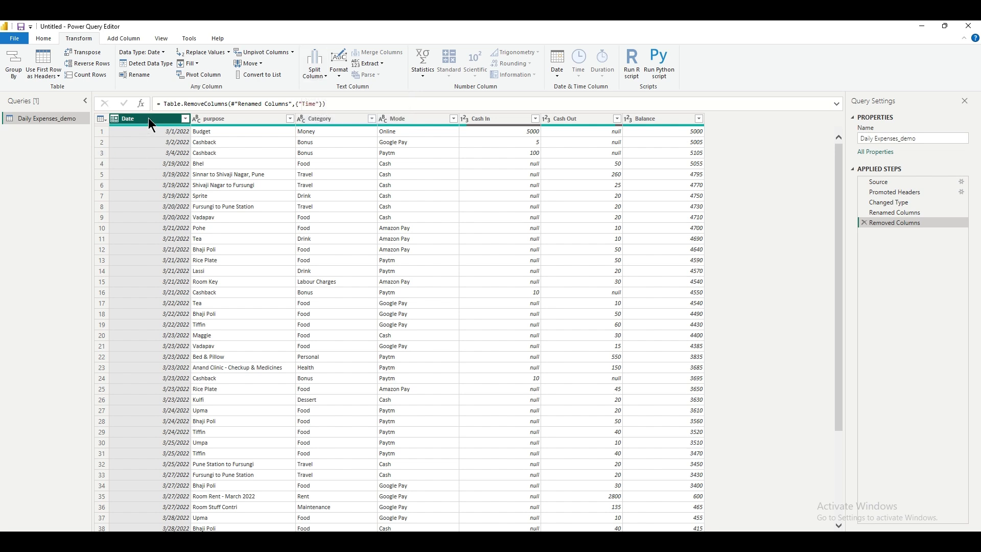
left_click(555, 69)
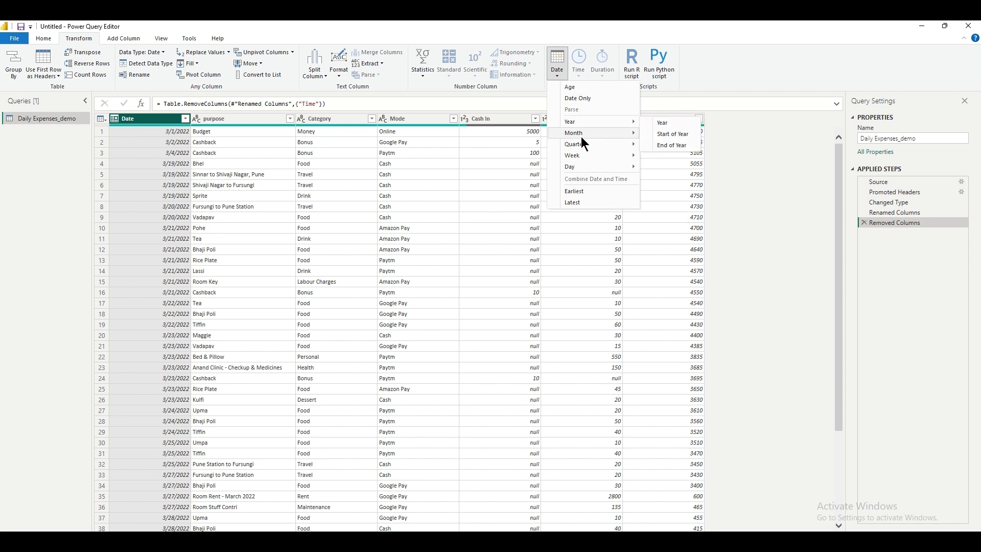
mouse_move(581, 135)
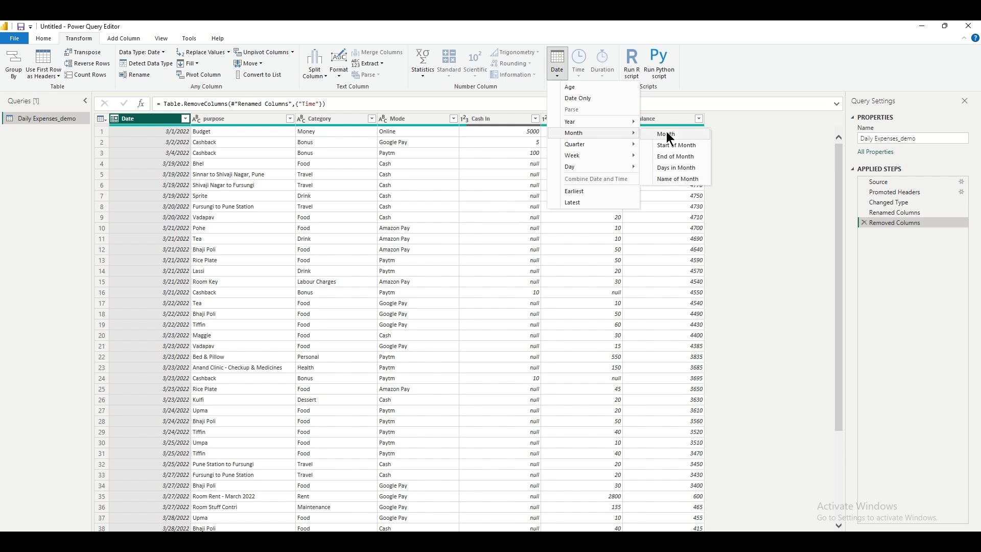
left_click(667, 134)
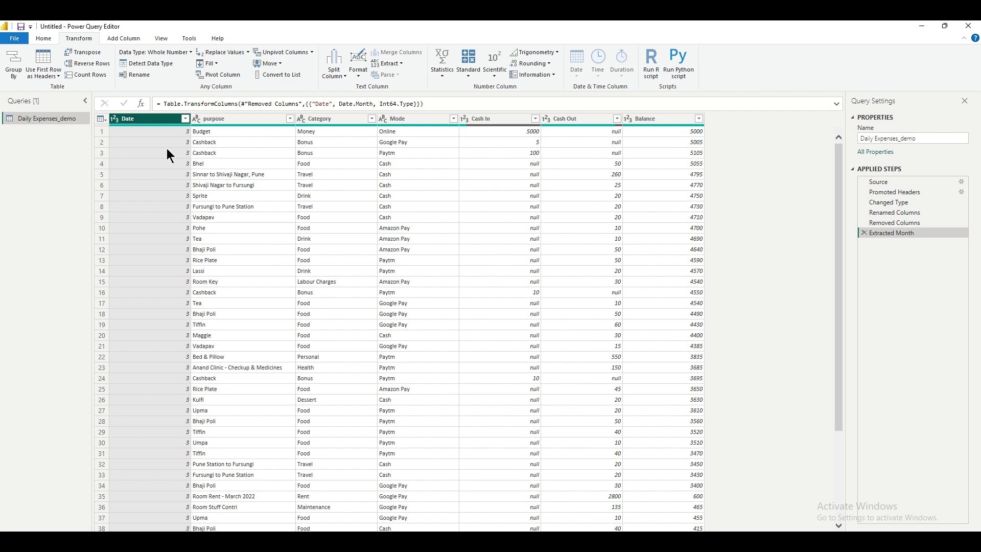
scroll(163, 179, "down", 15)
scroll(154, 235, "down", 20)
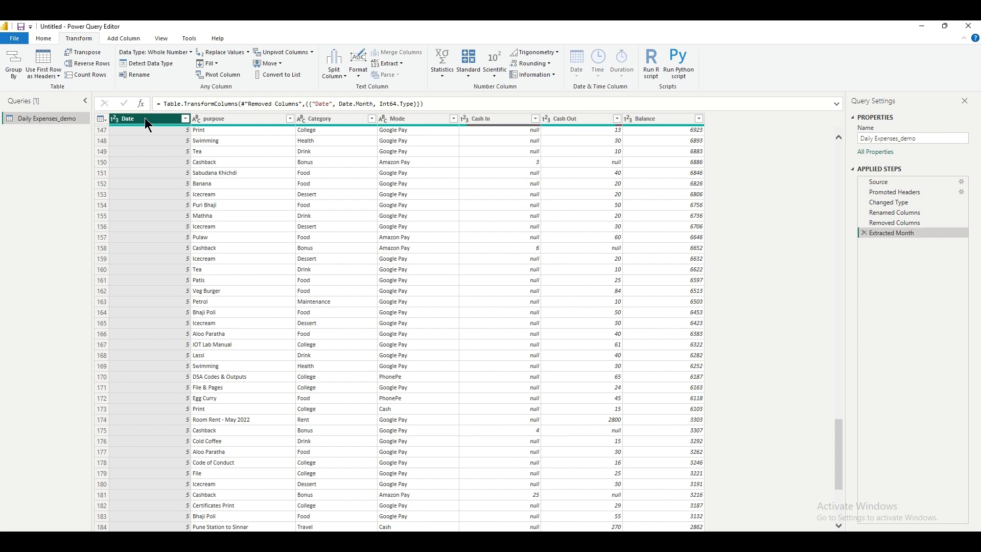
left_click(862, 232)
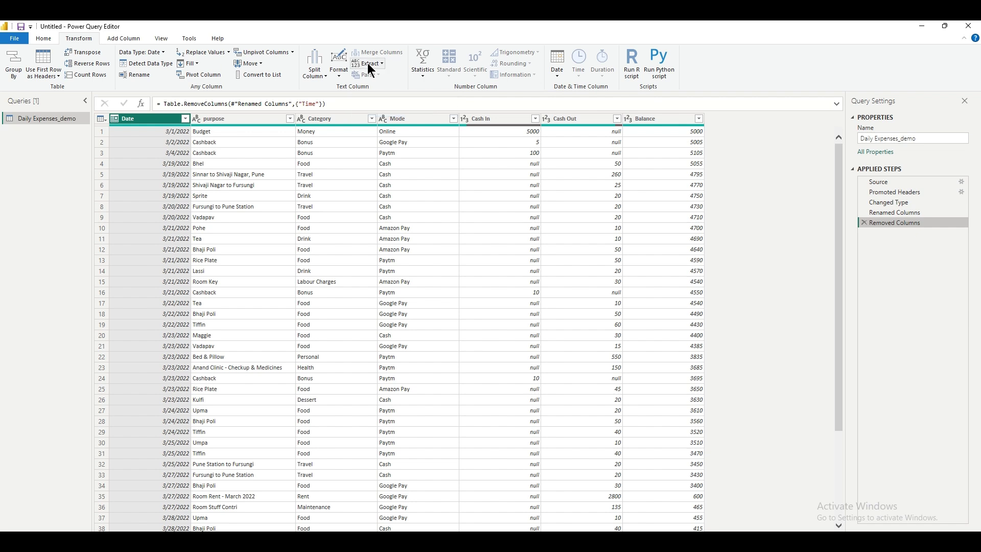
Add a custom column named Custom with the formula [Balance]>=3000 and check its results against the Balance values
left_click(126, 39)
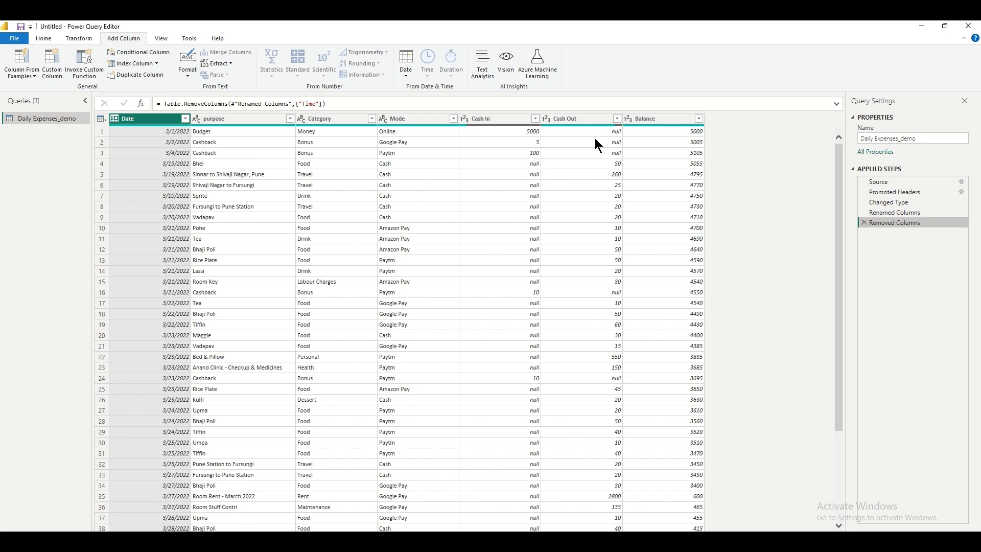
left_click(670, 117)
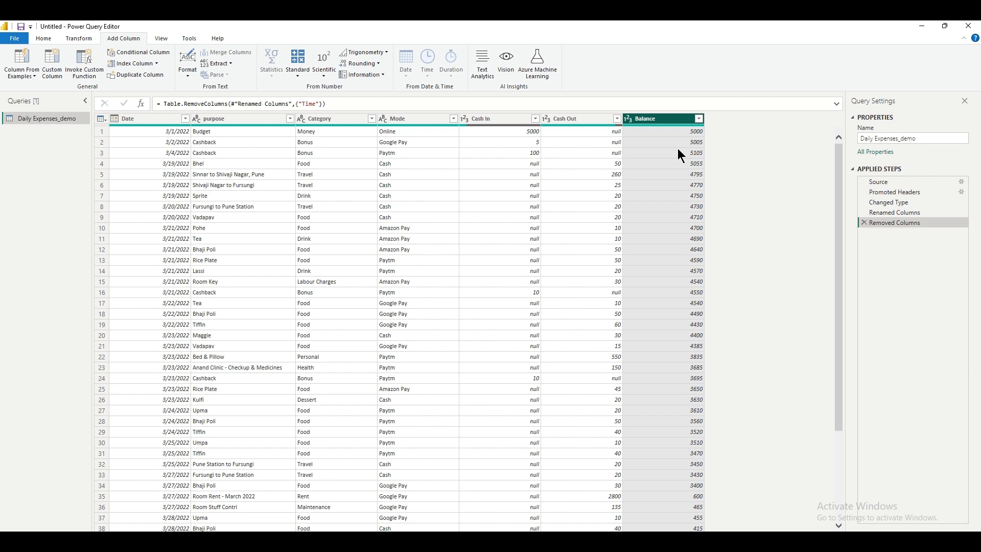
left_click(57, 74)
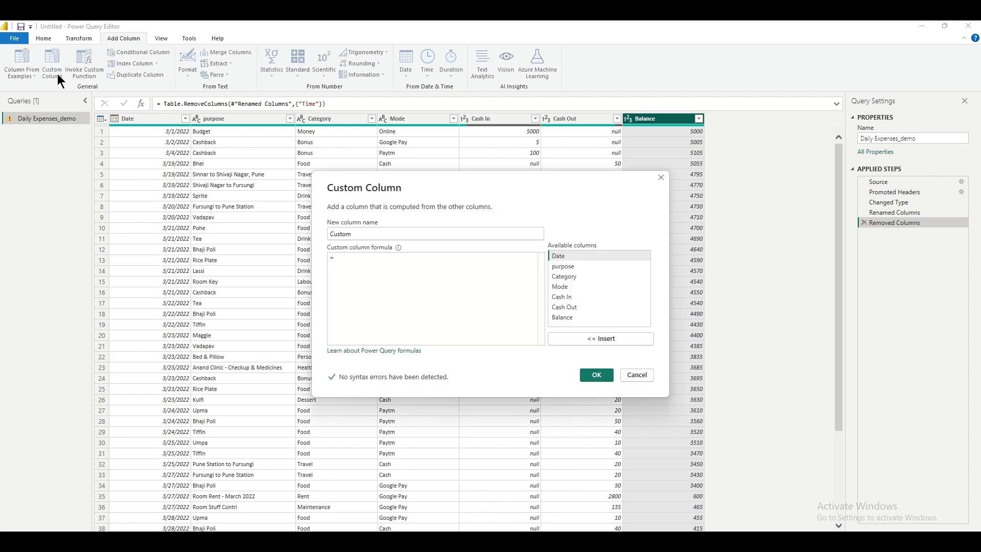
left_click(579, 315)
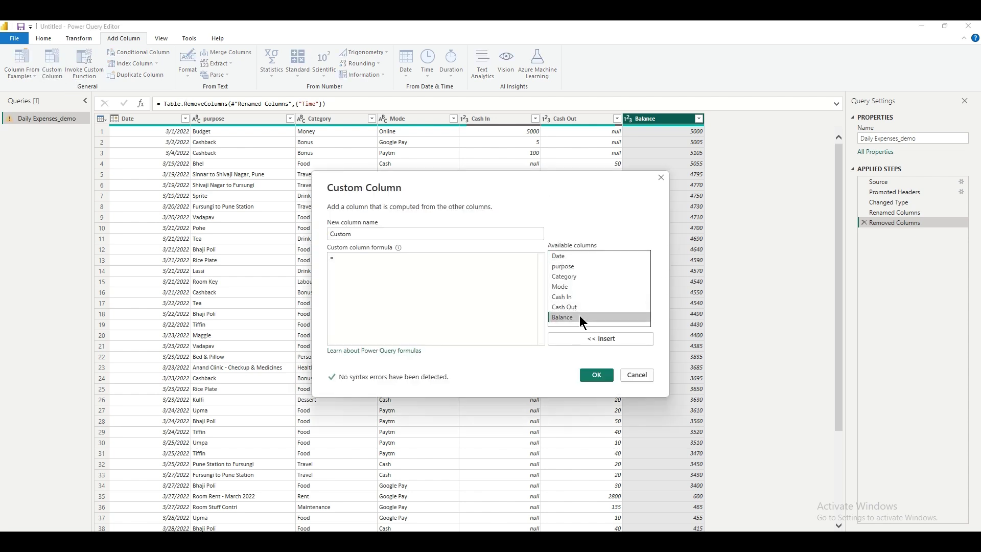
left_click(599, 338)
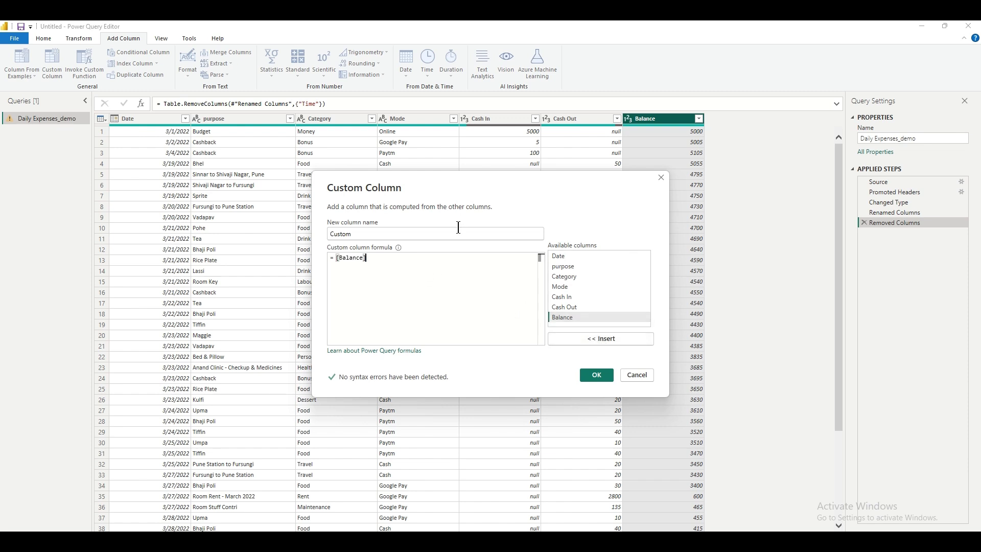
type(">=3000")
left_click(597, 374)
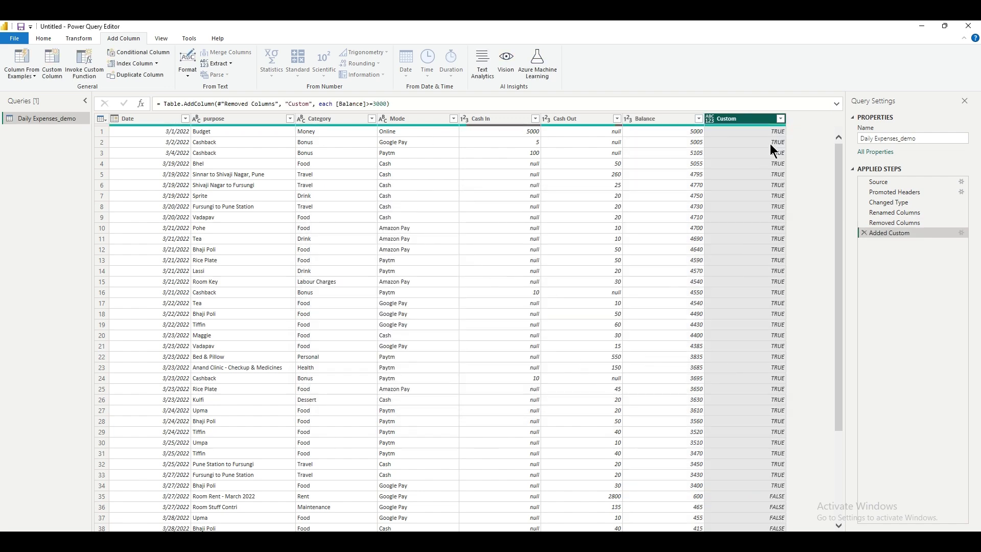
scroll(747, 376, "down", 4)
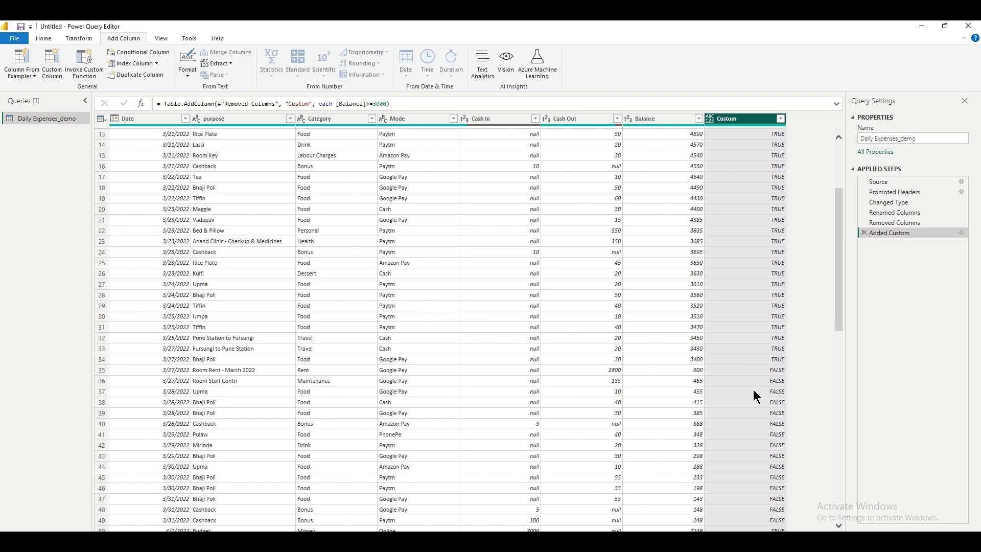
left_click(694, 402)
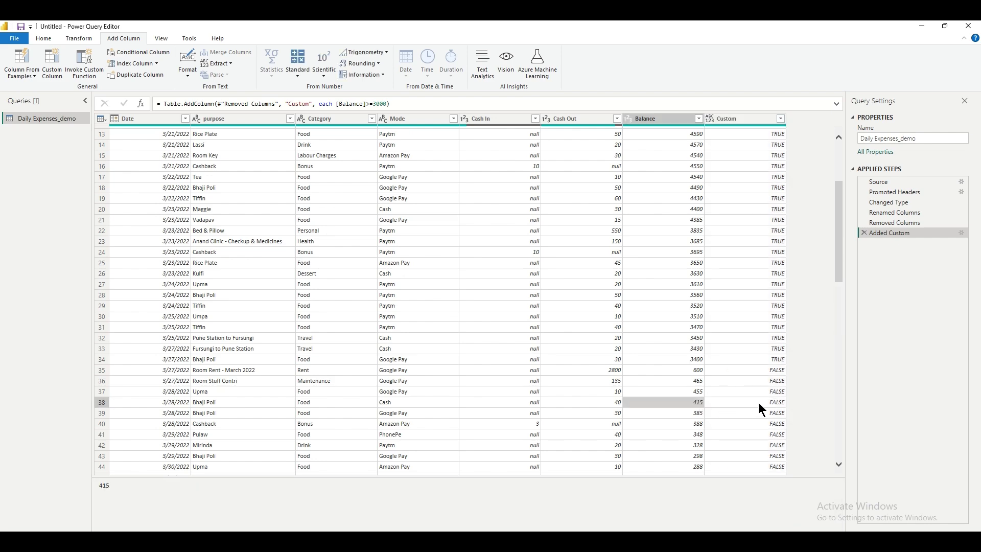
scroll(728, 363, "up", 4)
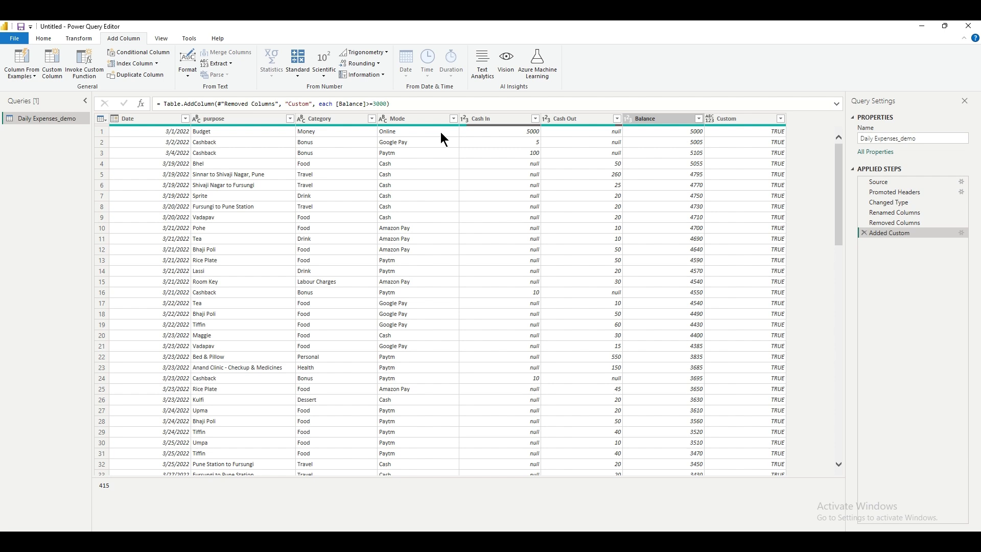
Filter the Mode column to exclude PhonePe and look through the filtered rows
left_click(410, 119)
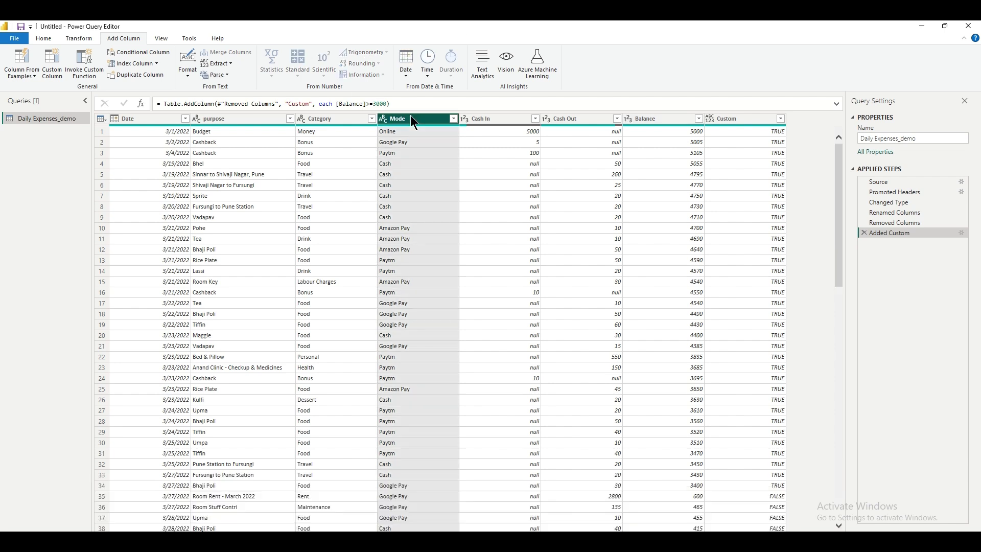
left_click(453, 119)
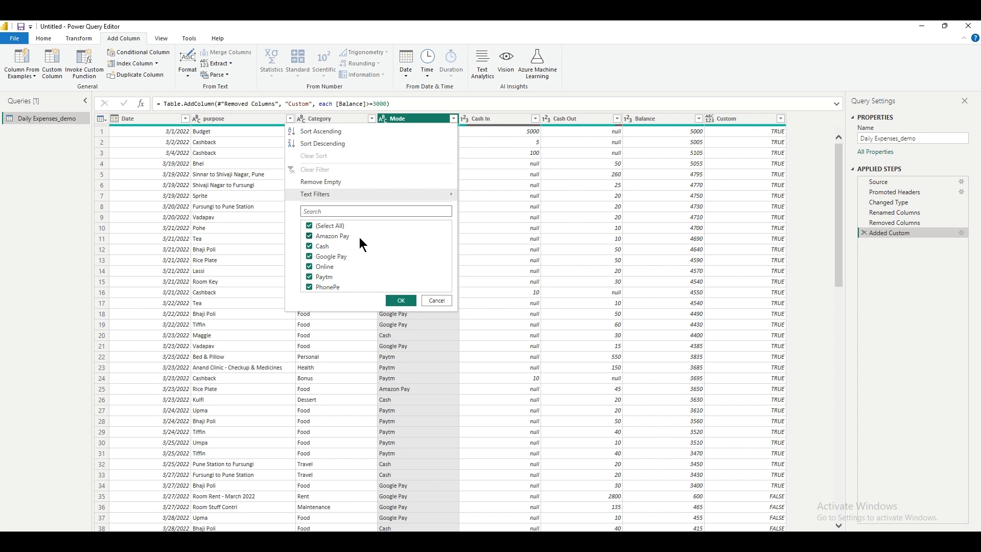
left_click(309, 225)
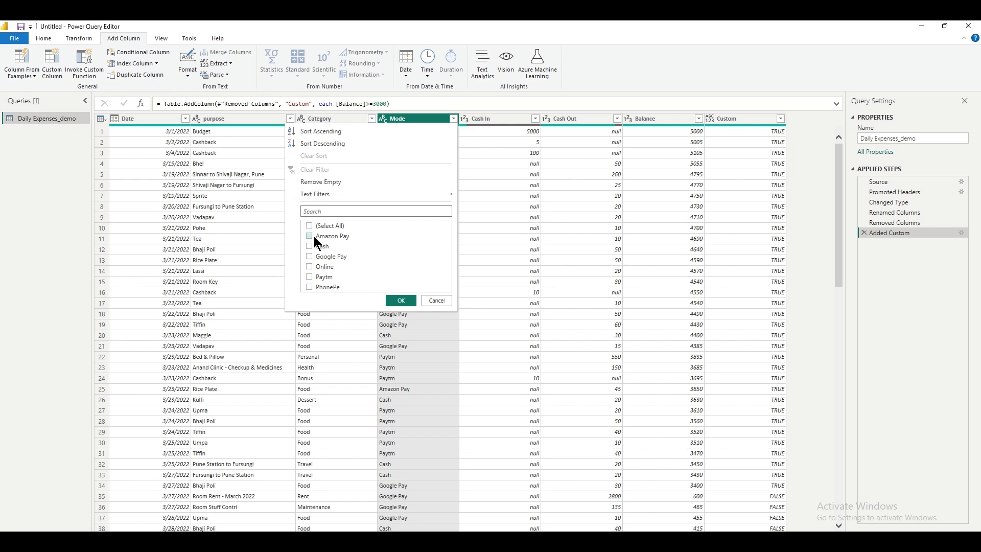
left_click(310, 225)
left_click(308, 287)
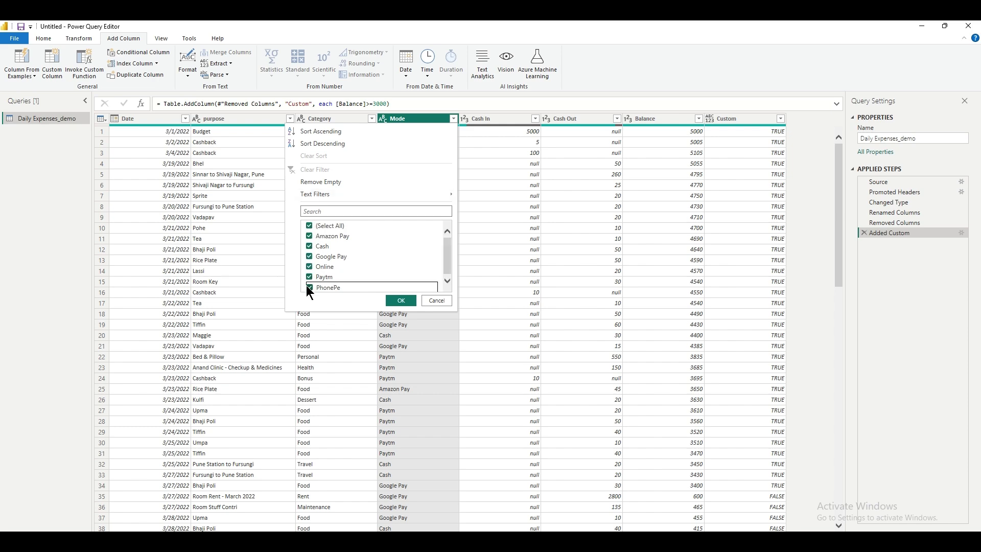
left_click(412, 302)
scroll(430, 256, "down", 20)
scroll(439, 257, "down", 20)
scroll(448, 256, "down", 20)
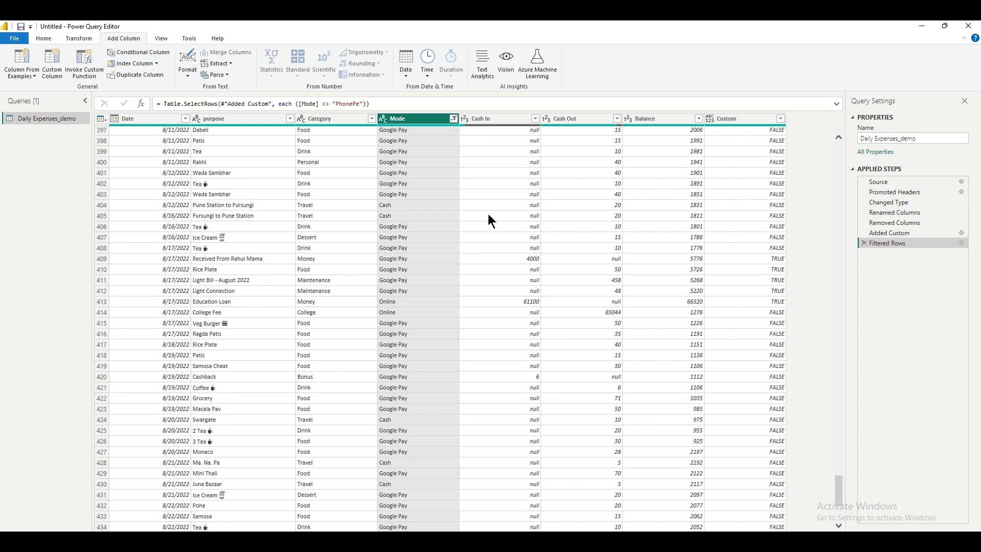
scroll(664, 306, "up", 10)
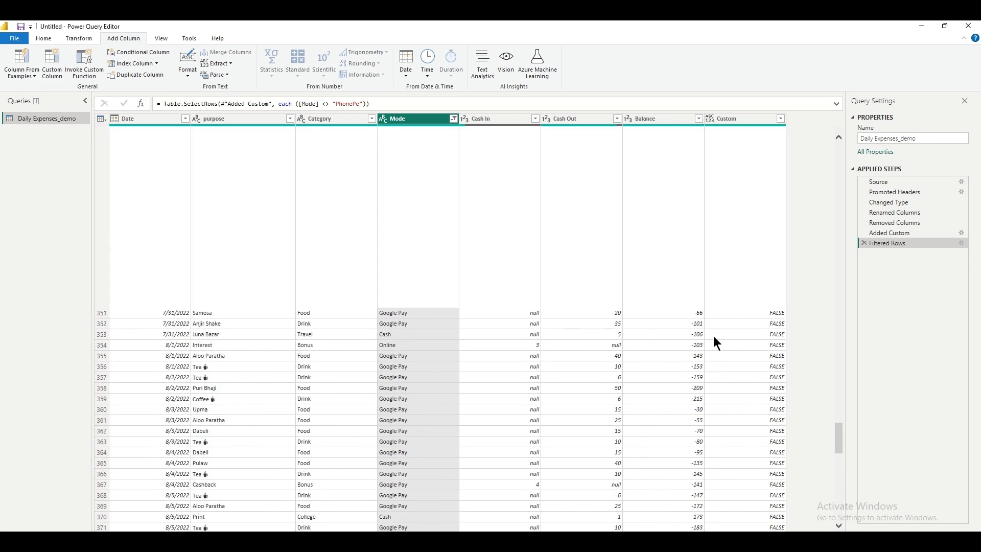
scroll(837, 272, "up", 20)
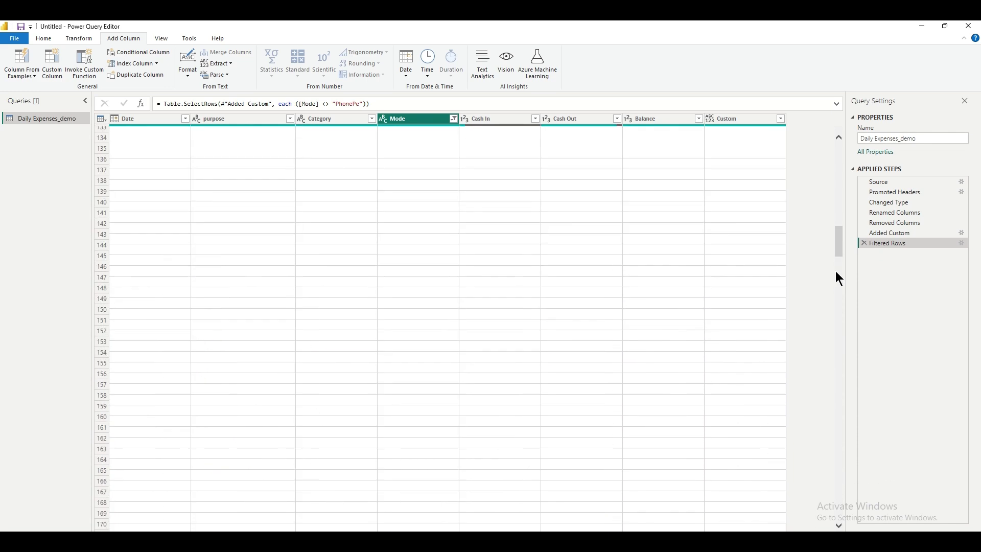
scroll(833, 277, "up", 6)
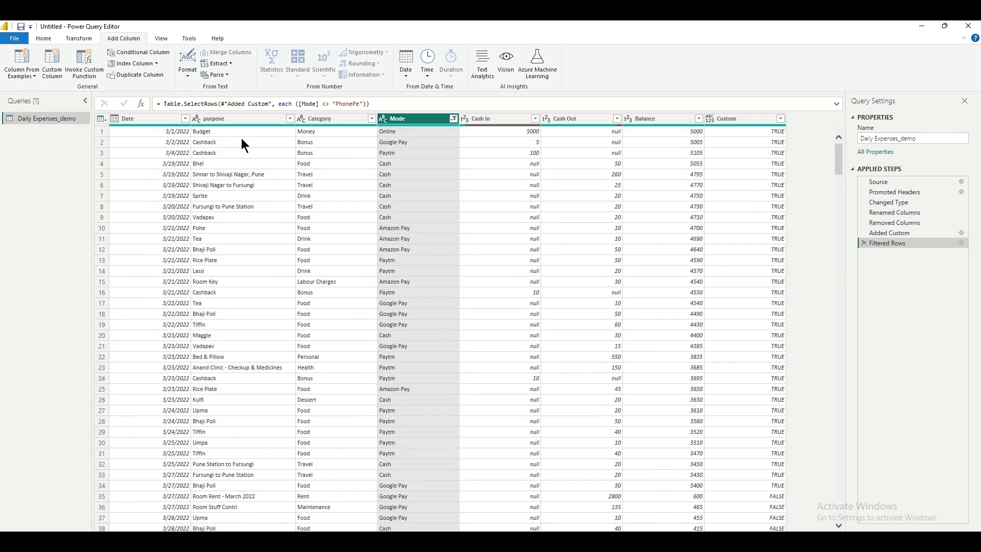
left_click(163, 39)
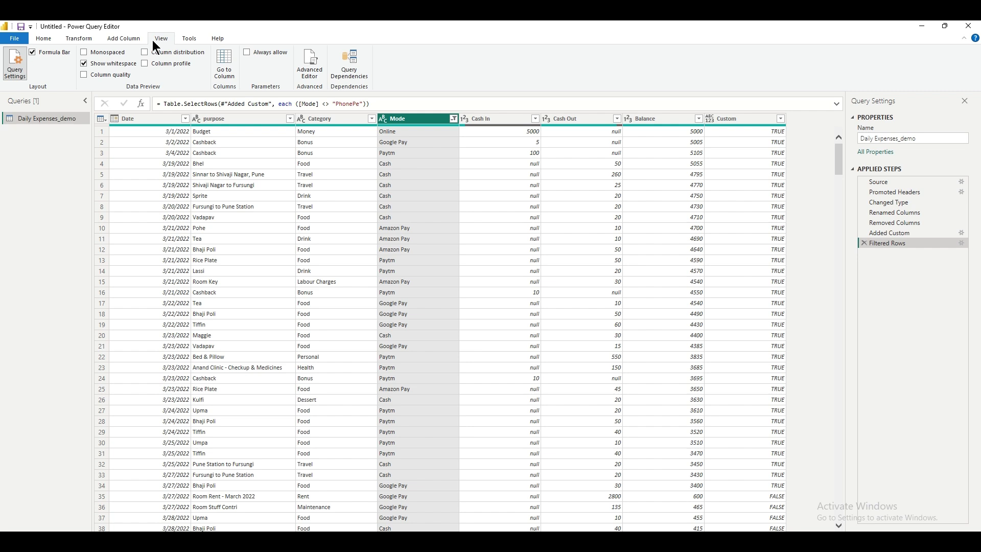
left_click(180, 38)
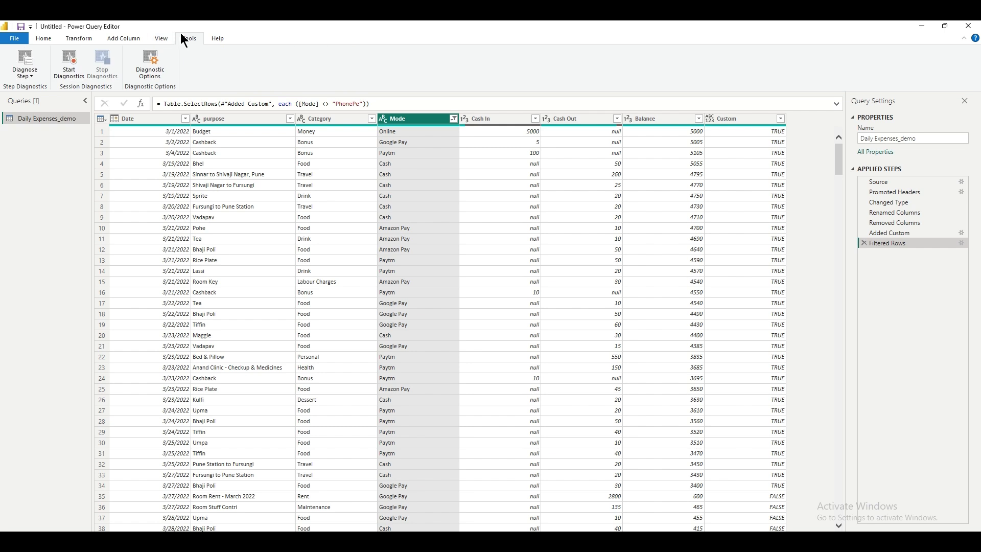
left_click(221, 40)
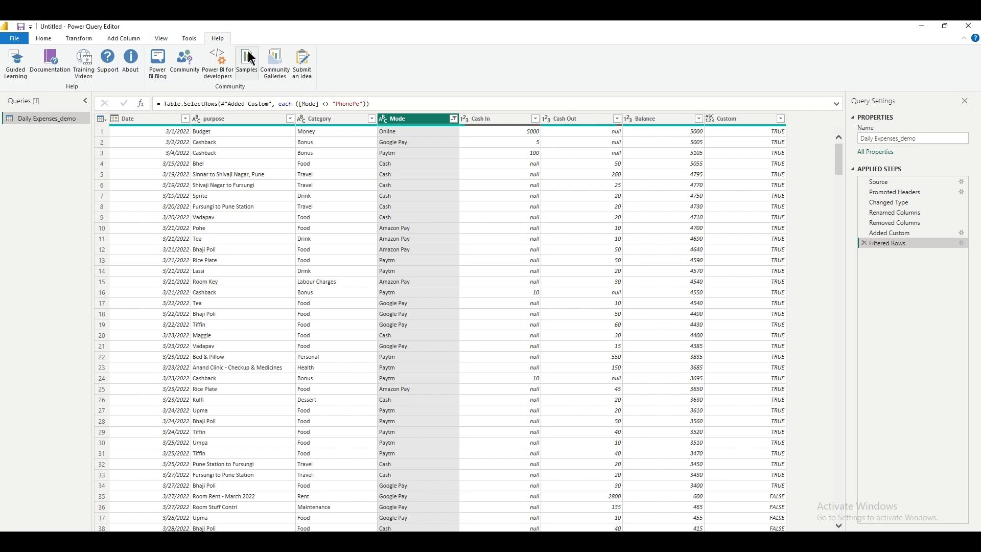
left_click(43, 39)
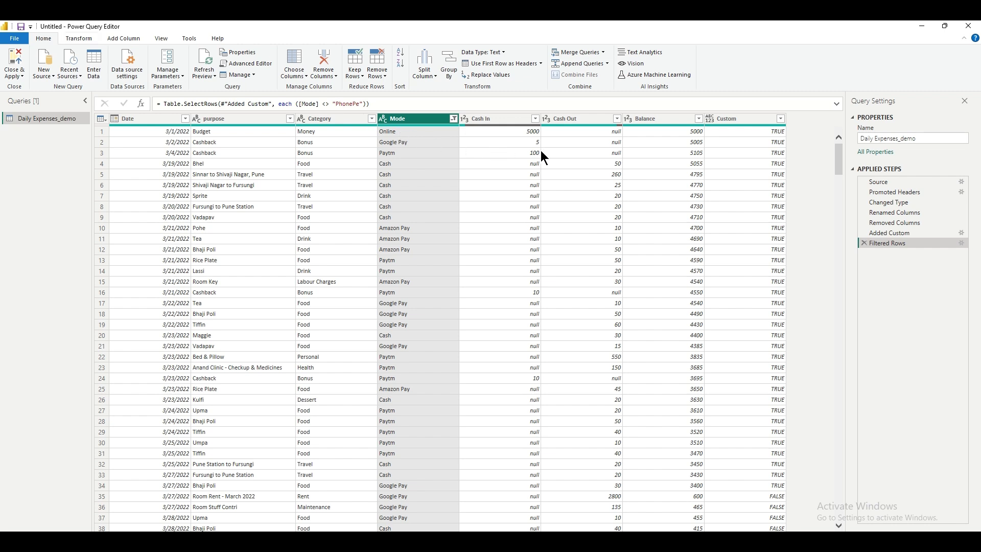
Filter the Cash In column to keep only the null rows
left_click(535, 119)
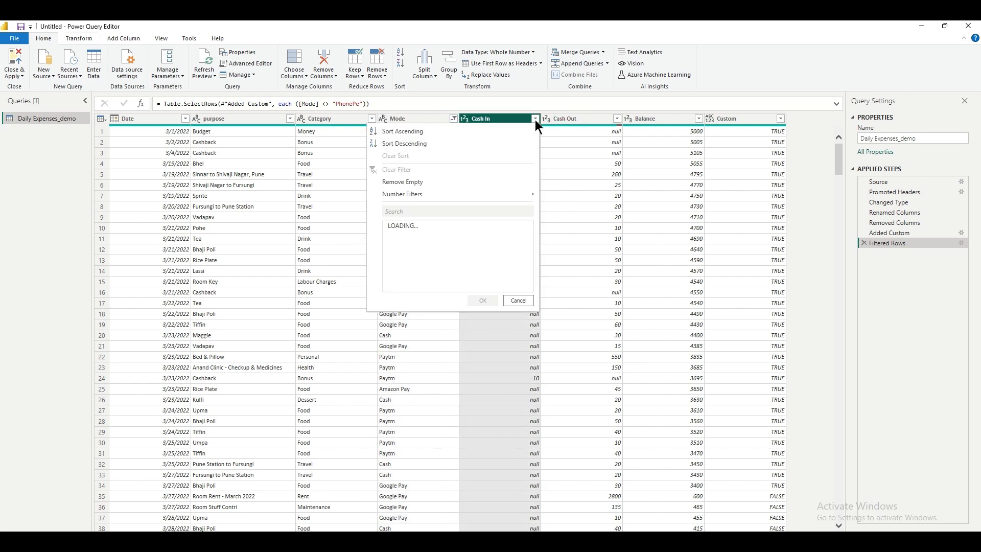
left_click(390, 225)
left_click(391, 236)
left_click(481, 407)
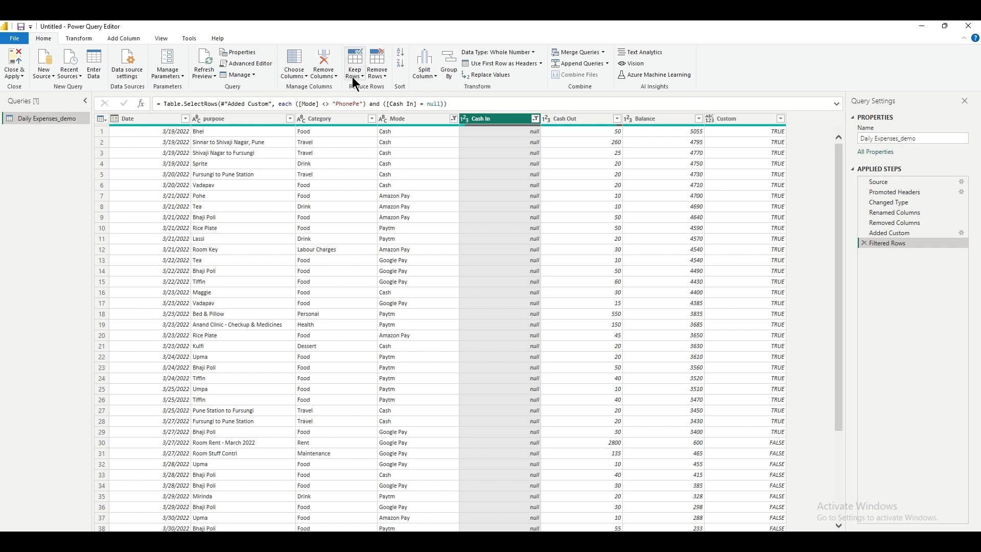
Remove the top 3 rows from the filtered Daily Expenses_demo table
left_click(383, 76)
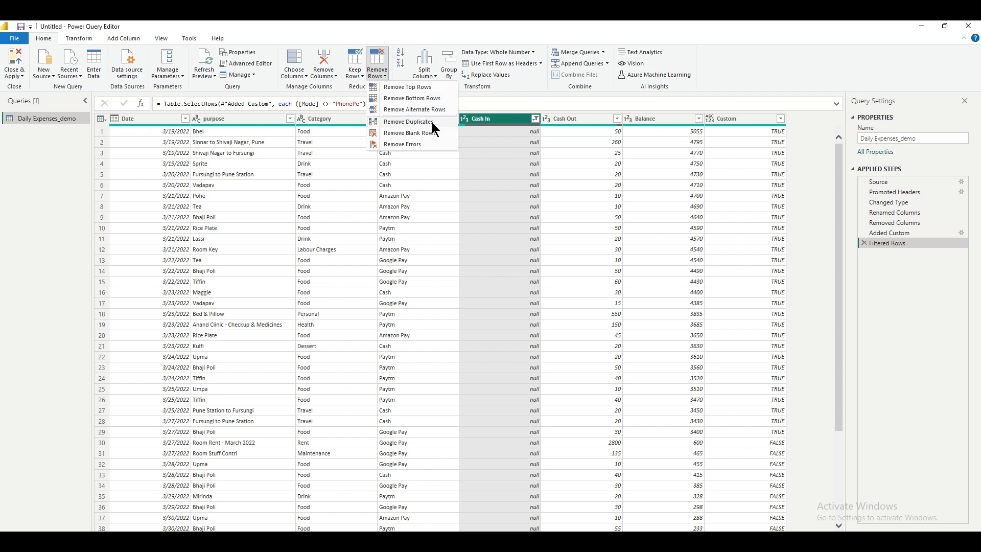
left_click(433, 89)
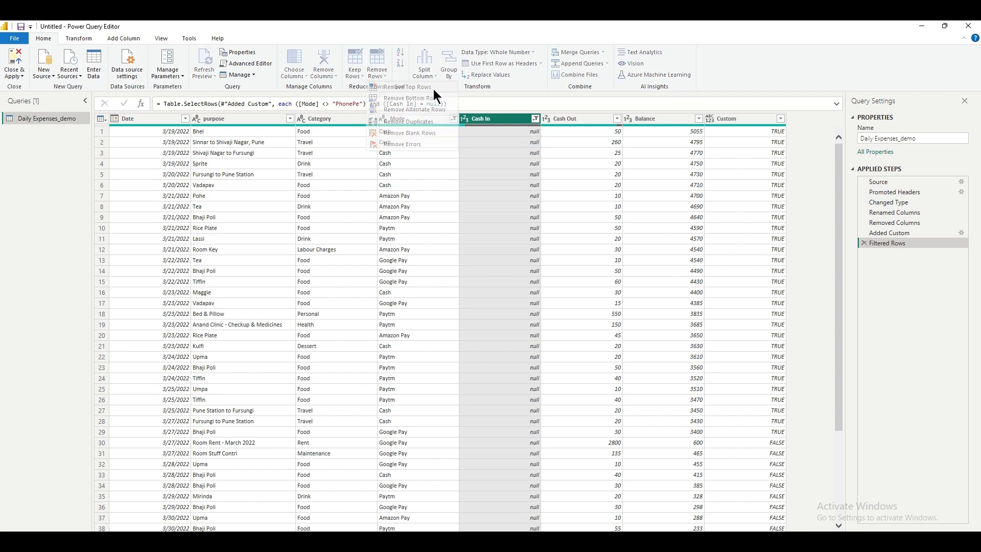
type("3")
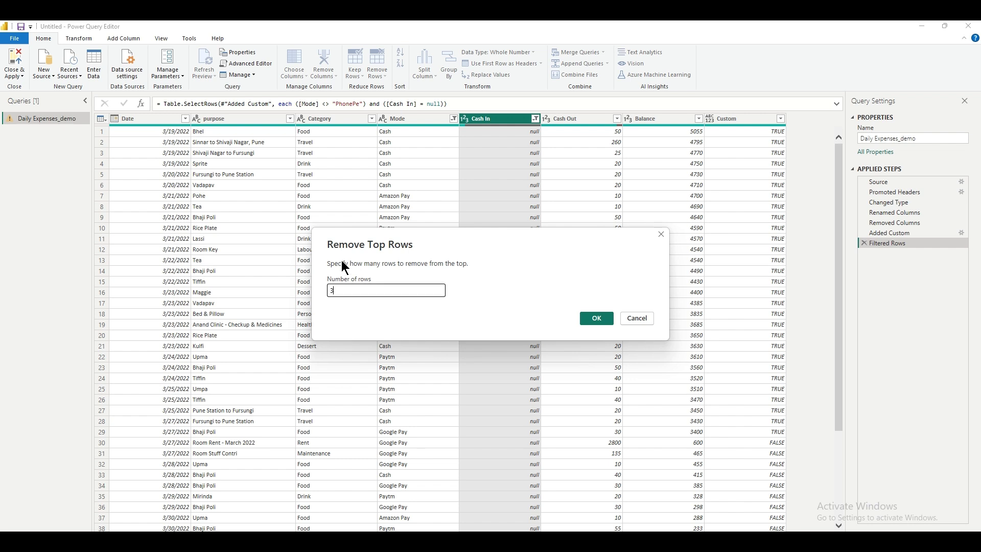
left_click(597, 319)
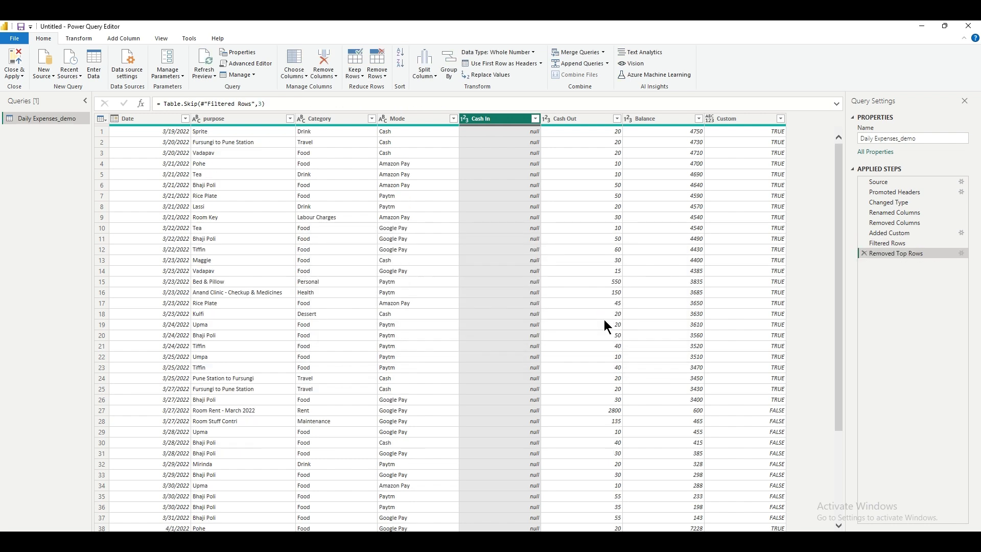
Try filtering the null values out of the Cash In column, and reselect all values in that filter
left_click(535, 118)
left_click(390, 226)
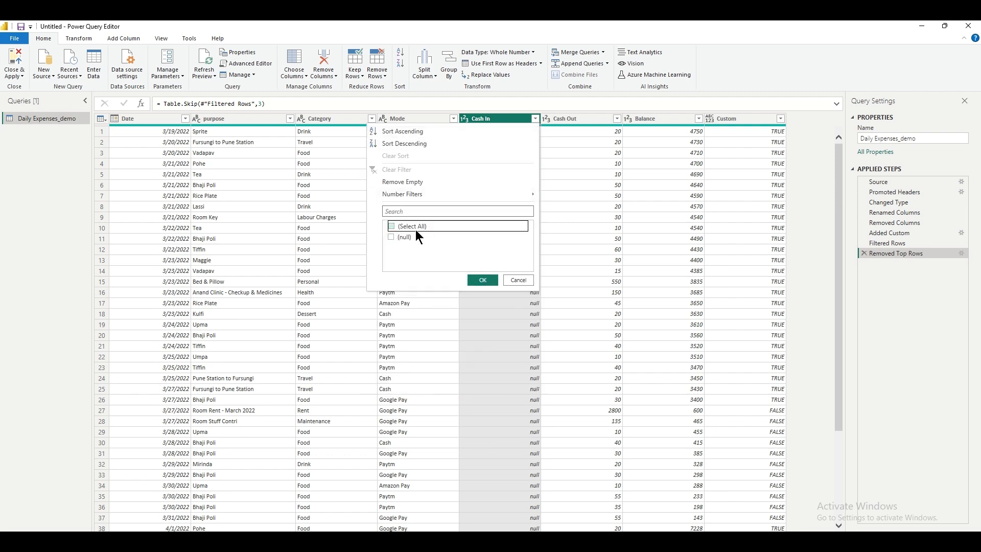
left_click(519, 280)
left_click(536, 119)
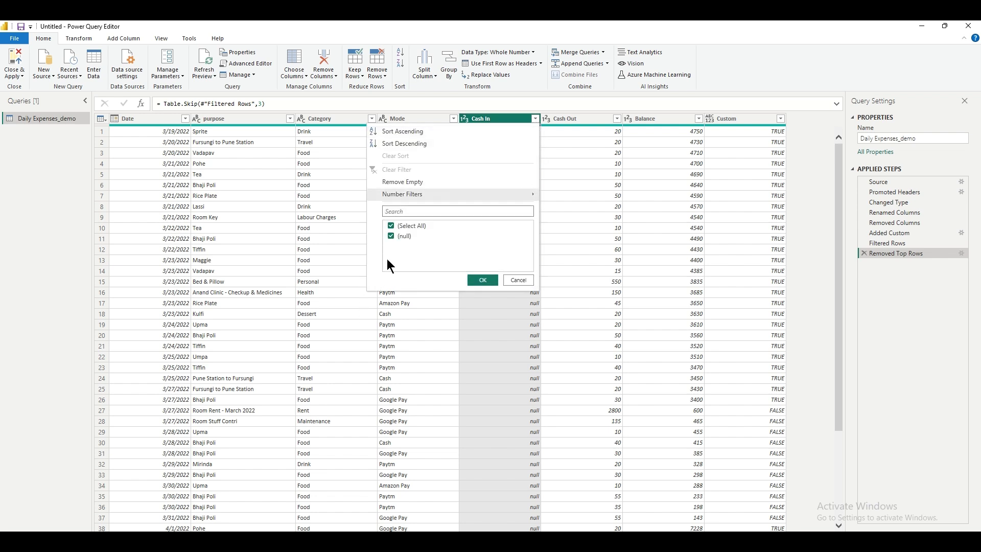
left_click(392, 226)
left_click(483, 280)
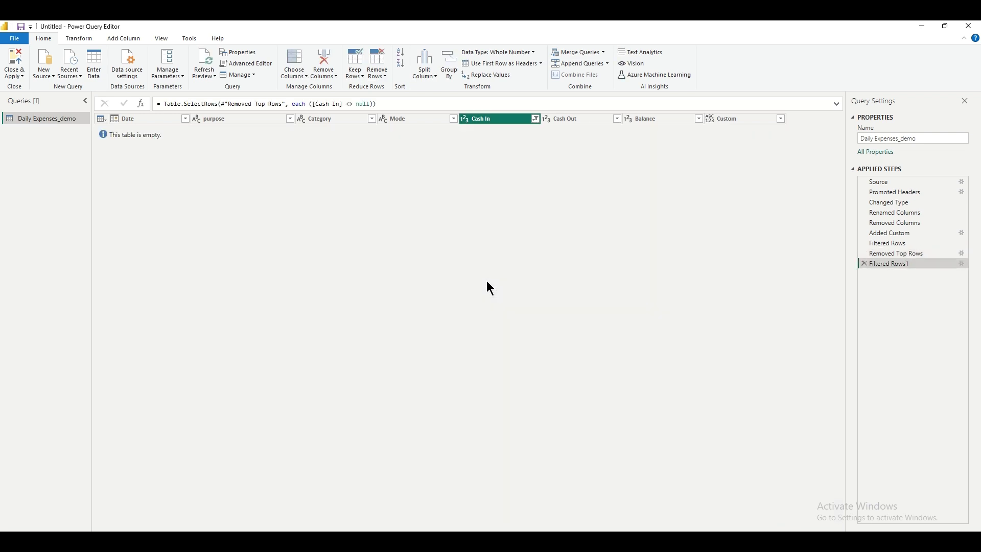
left_click(536, 119)
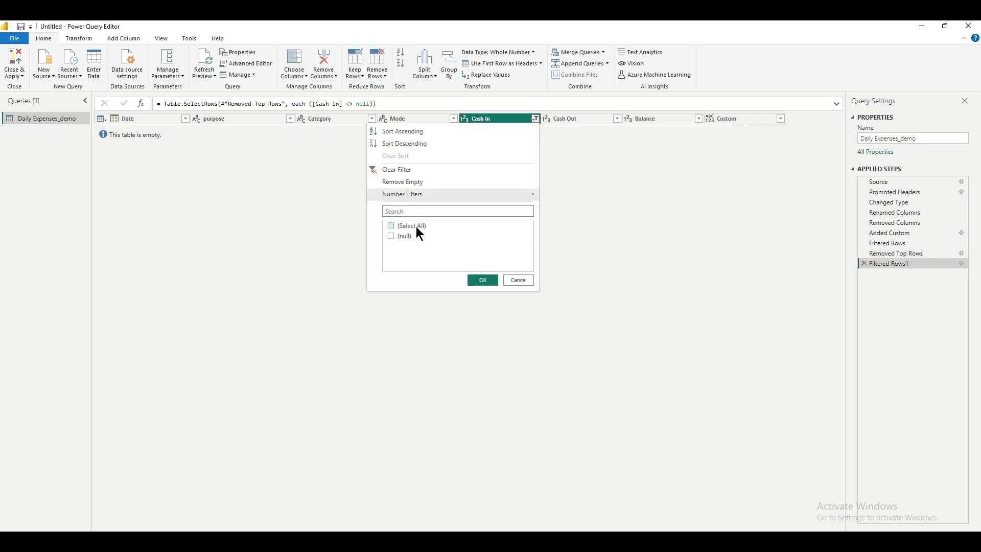
left_click(409, 225)
left_click(483, 281)
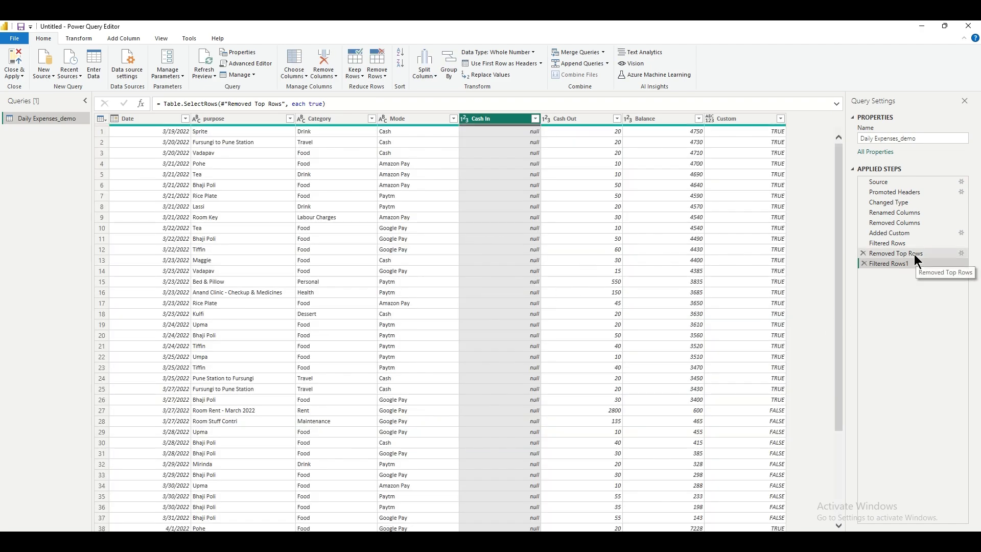
Delete the Filtered Rows and Filtered Rows1 steps from the applied steps and look through the unfiltered table
left_click(863, 243)
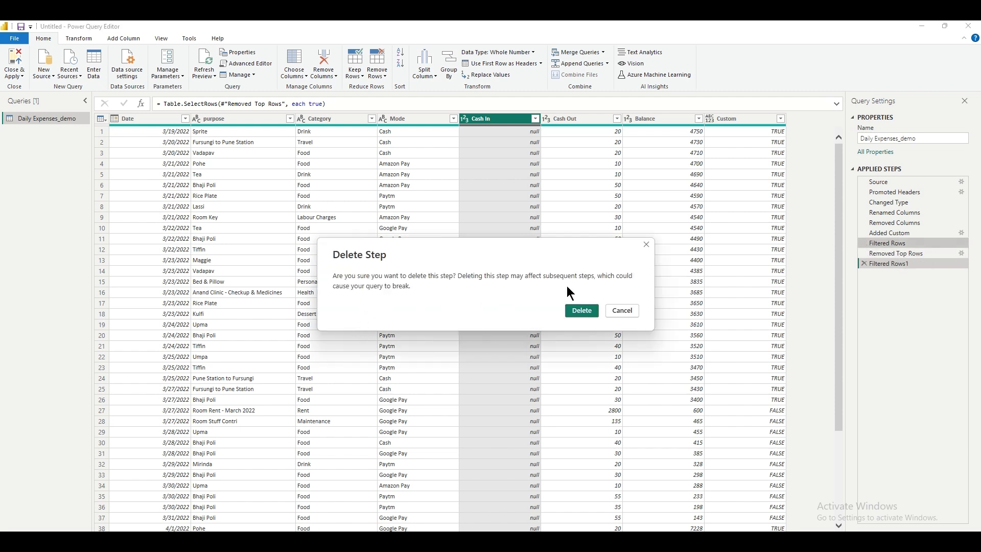
left_click(590, 311)
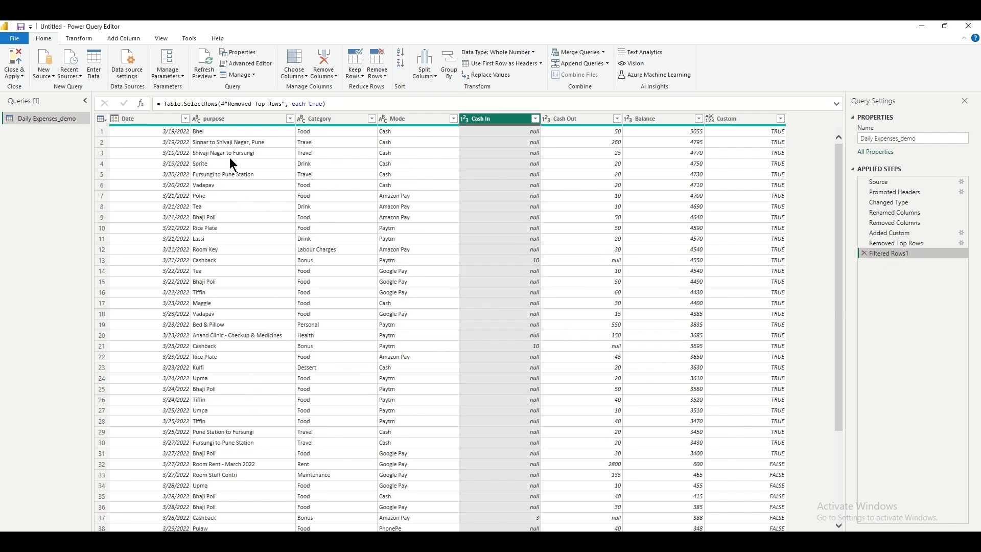
scroll(269, 198, "down", 4)
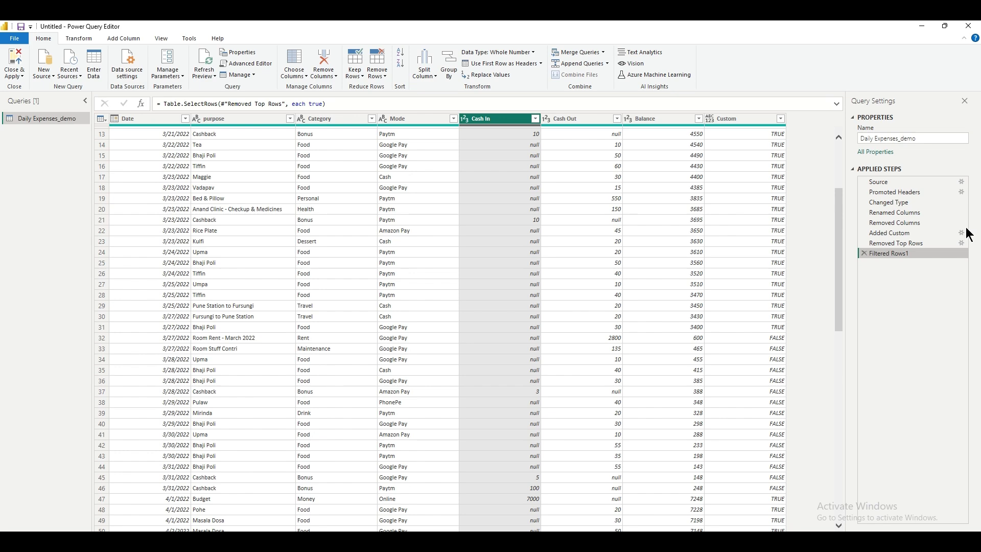
left_click(864, 251)
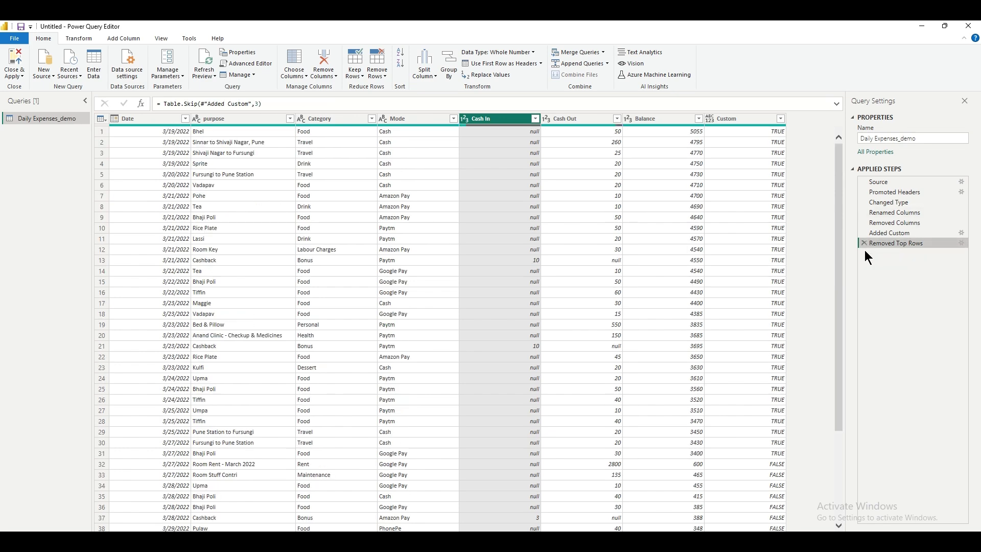
scroll(503, 244, "down", 20)
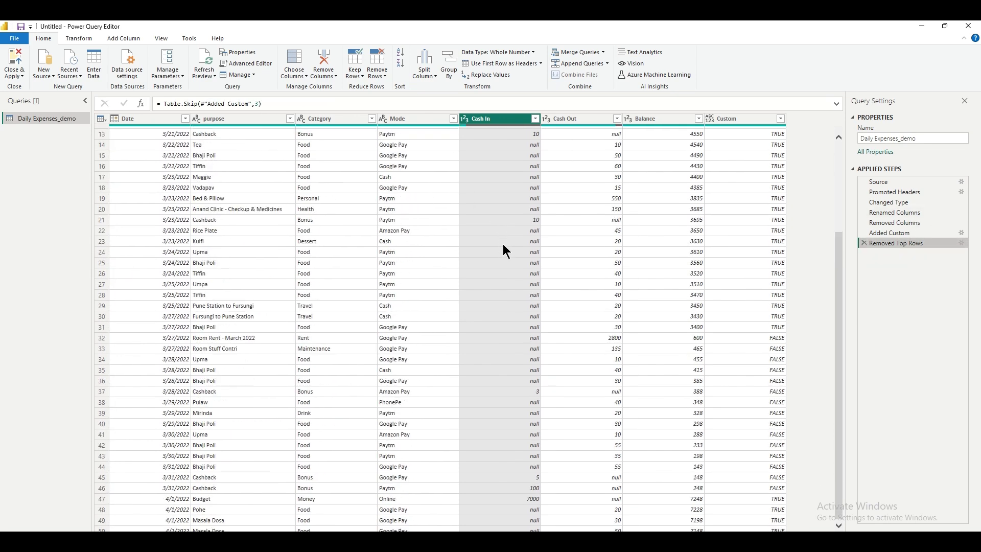
scroll(504, 244, "down", 20)
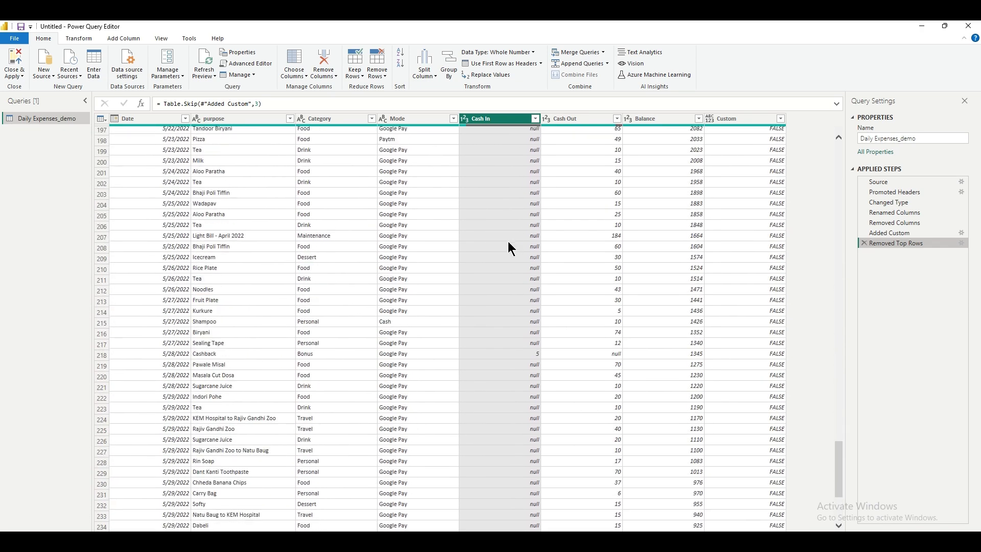
scroll(537, 241, "down", 15)
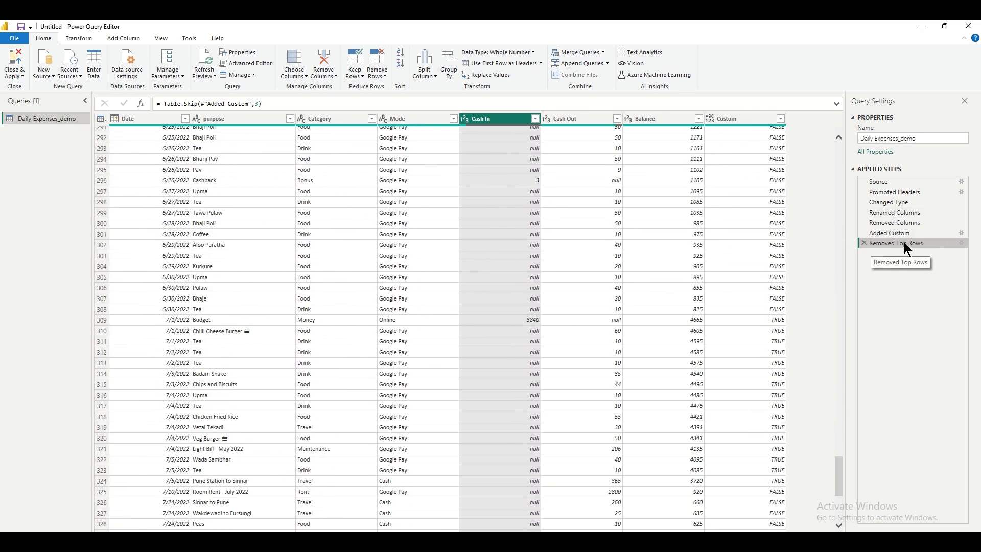
scroll(488, 244, "up", 9)
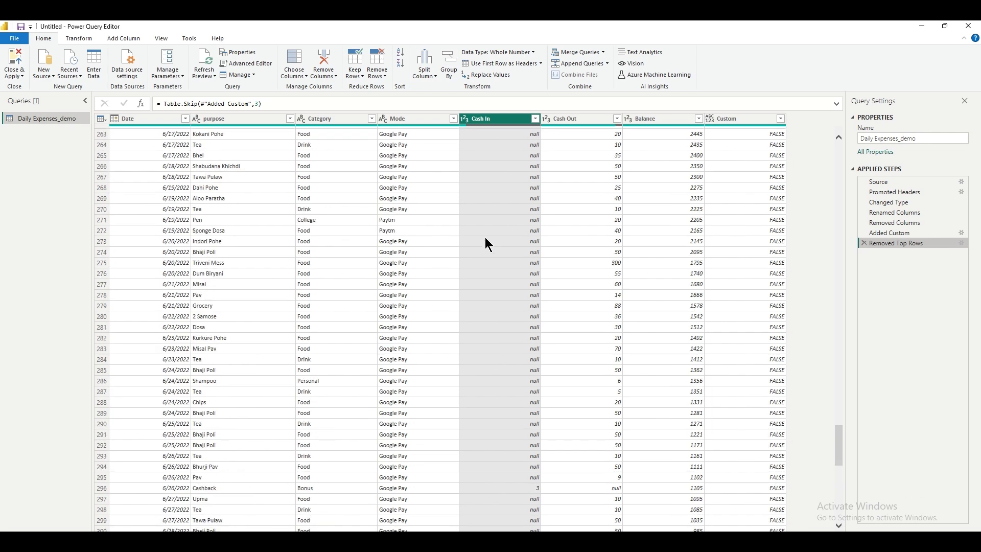
scroll(486, 240, "up", 20)
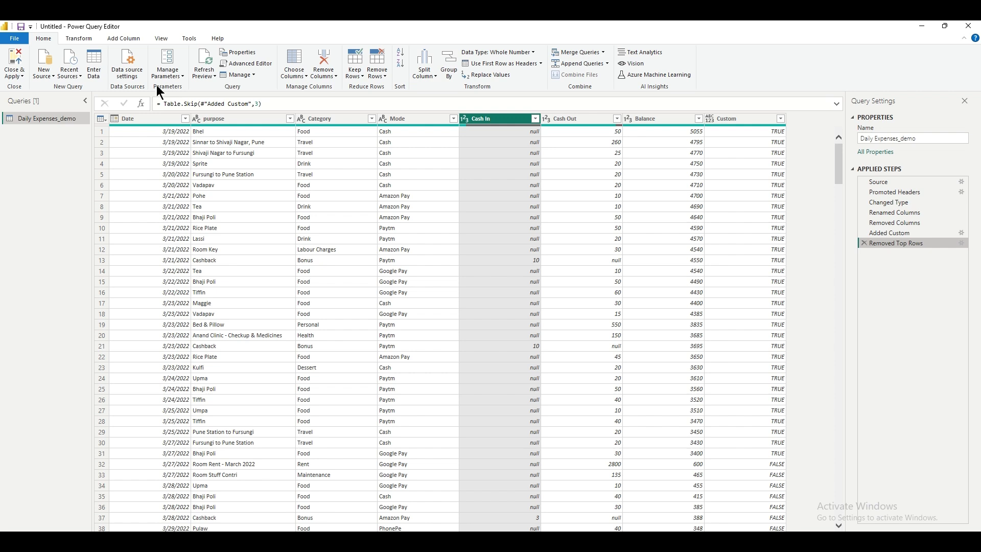
Close the query editor with its changes applied, and select the Daily Expenses_demo table in the report's data
left_click(16, 78)
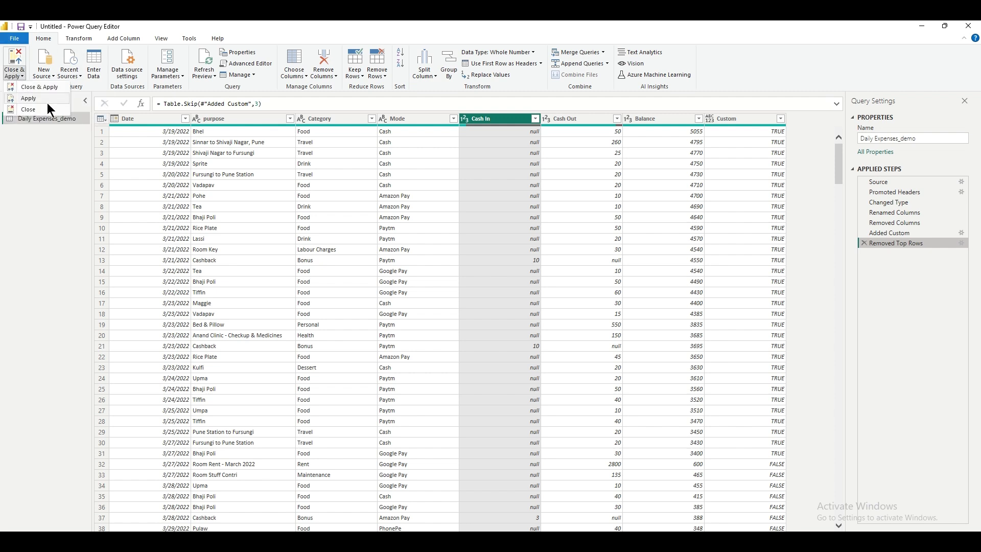
left_click(53, 86)
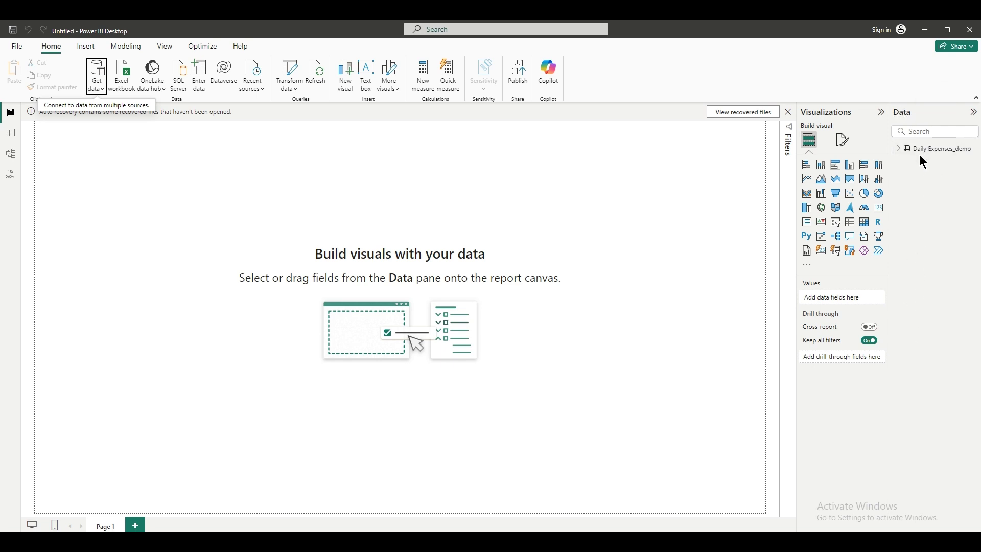
left_click(937, 153)
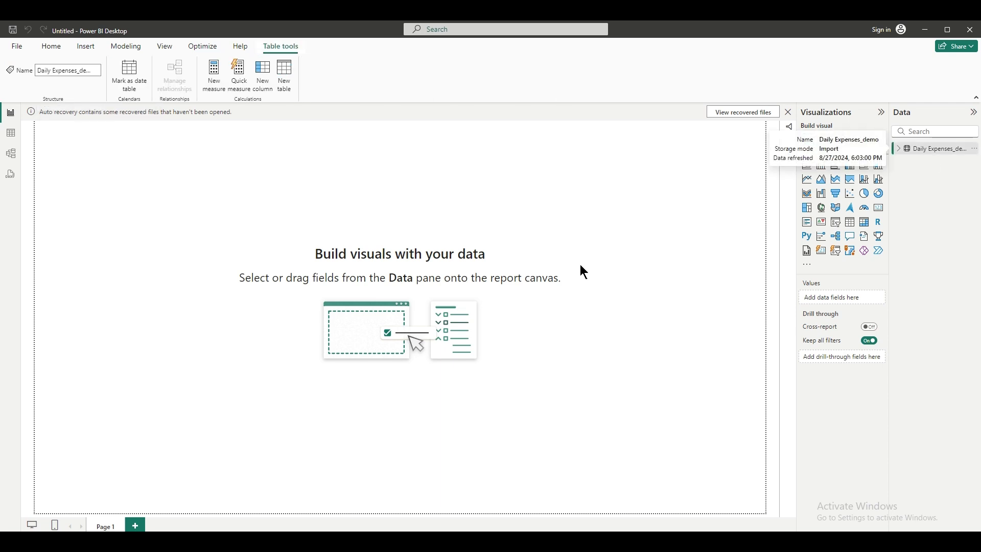
Examine the loaded Daily Expenses_demo data in Table view and Model view, and return to Report view
left_click(13, 136)
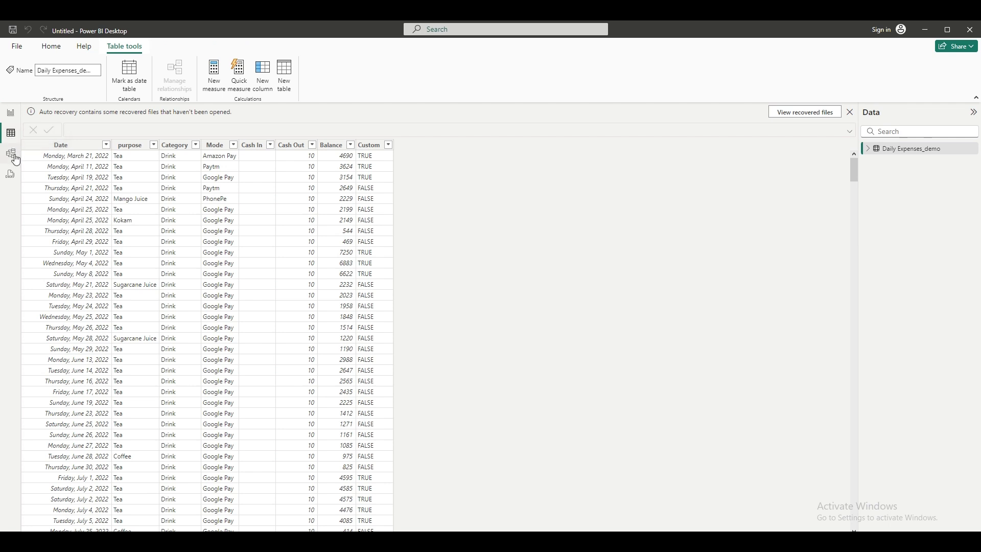
left_click(15, 158)
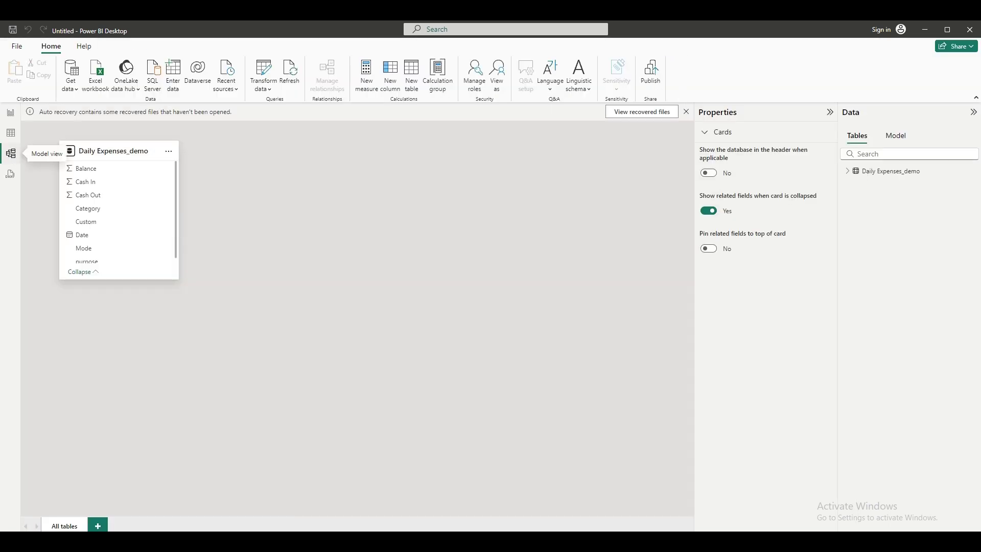
left_click(10, 135)
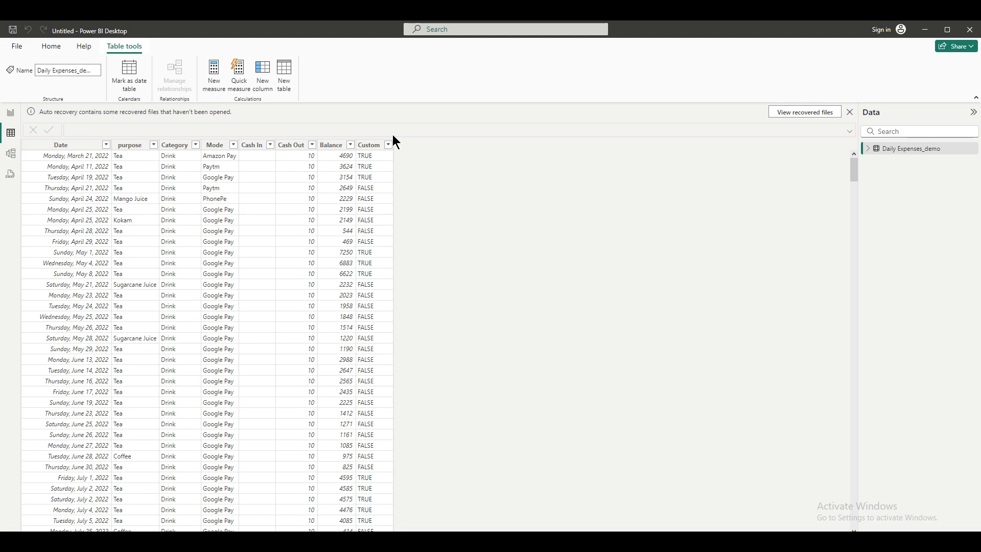
left_click(12, 115)
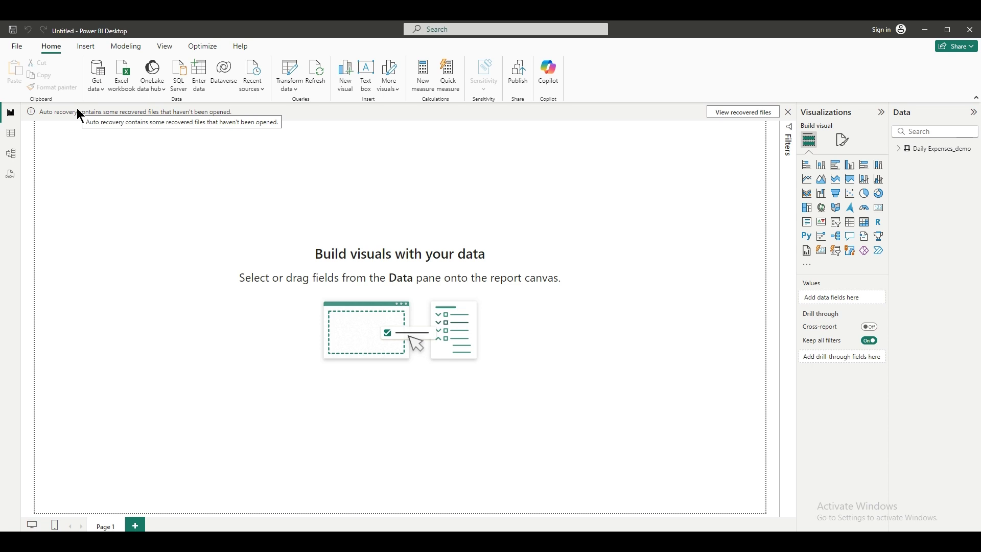
Get data from the Daily Expenses (1) text/CSV file and open it for transformation in Power Query
left_click(91, 90)
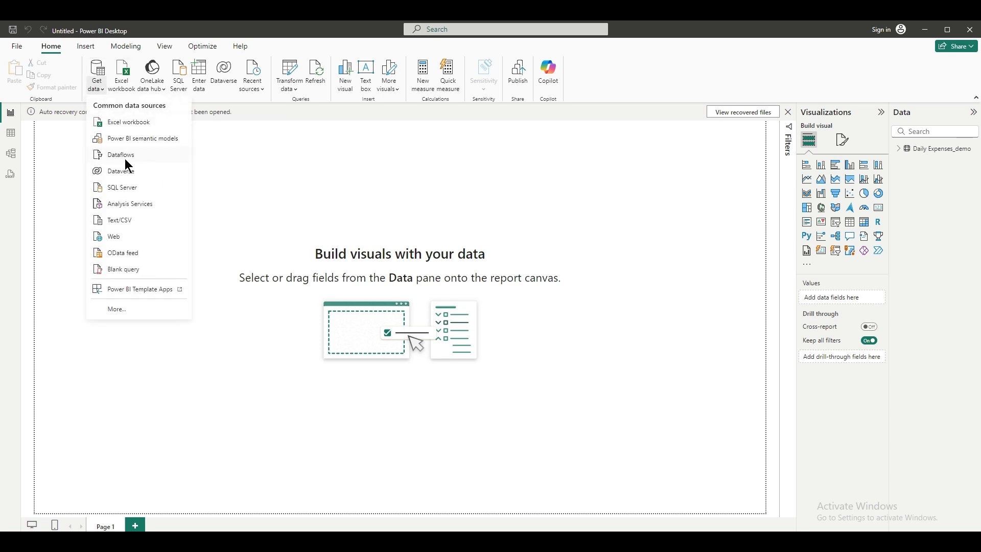
left_click(138, 225)
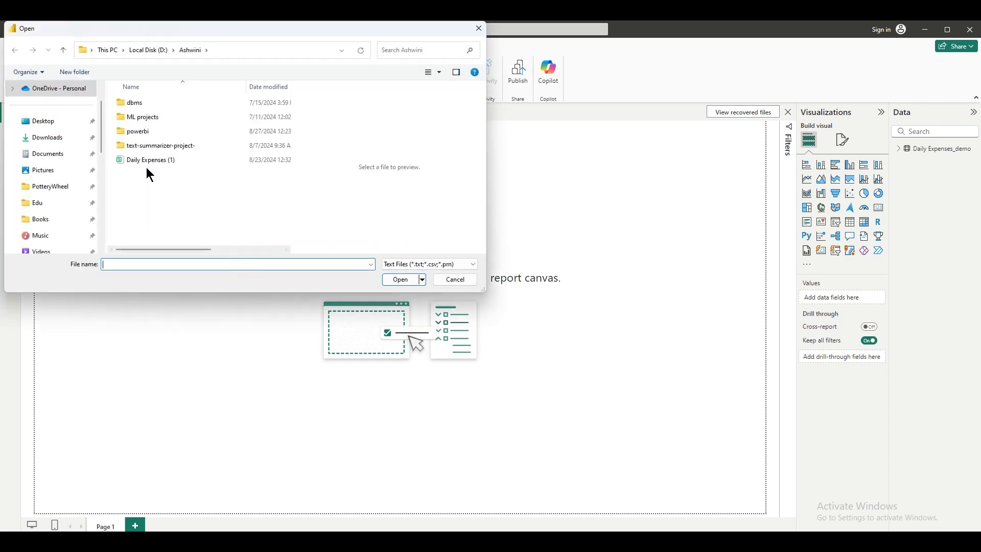
left_click(148, 160)
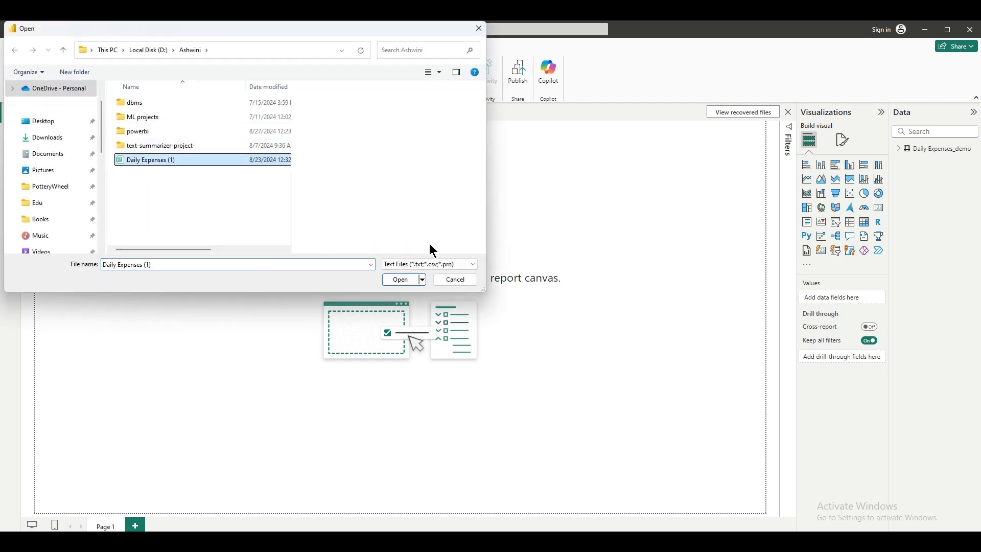
left_click(399, 280)
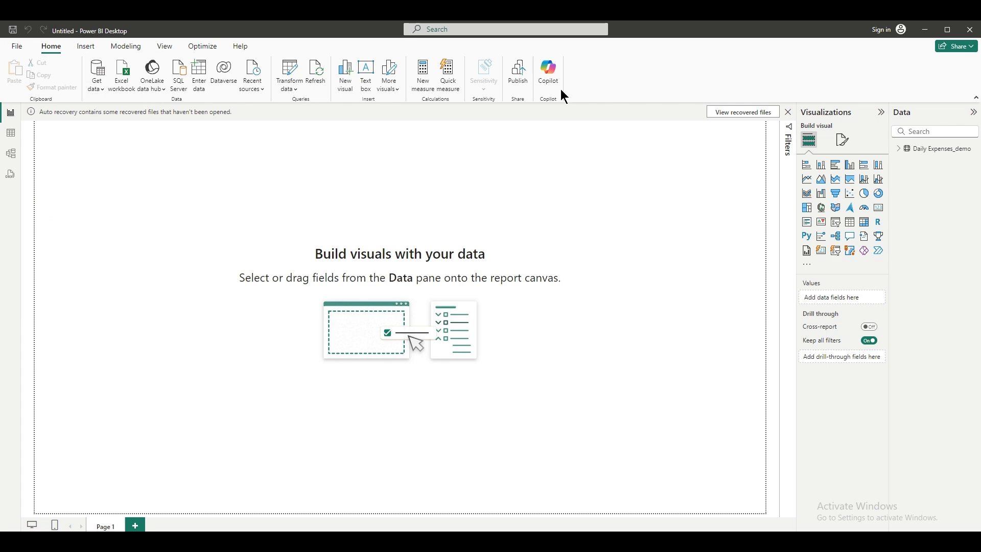
left_click(625, 431)
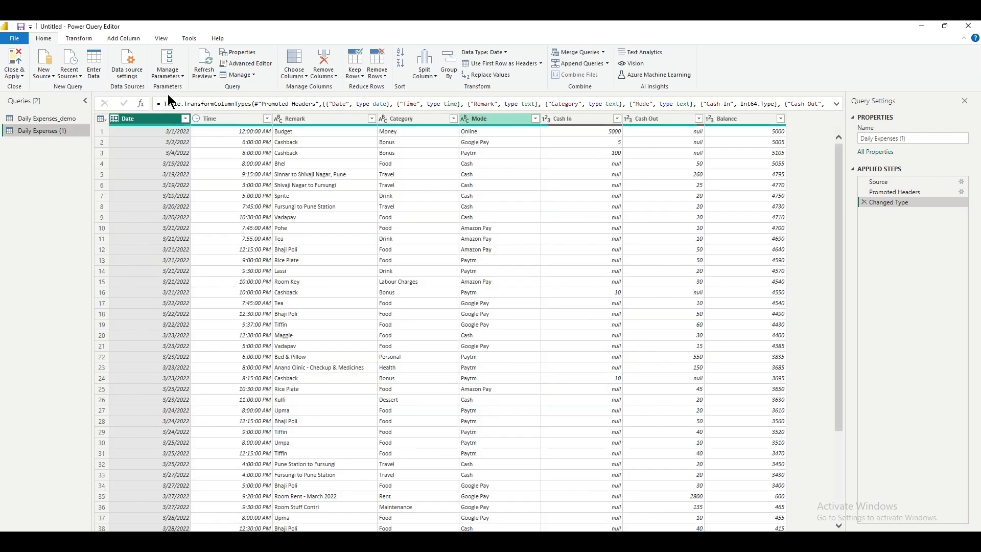
Import the matches CSV file from the powerbi ipl folder as a new query source, and switch between it and Daily Expenses (1)
left_click(44, 70)
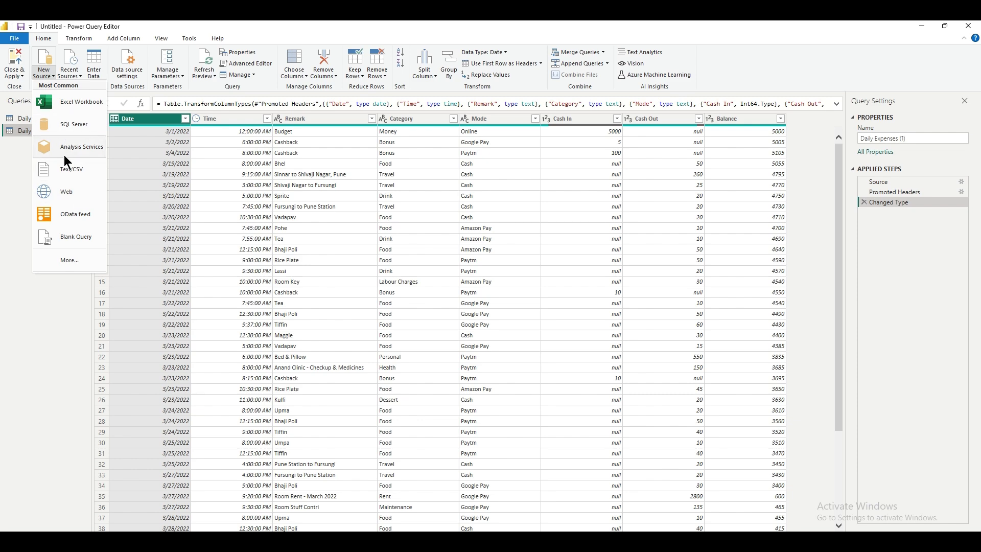
left_click(68, 265)
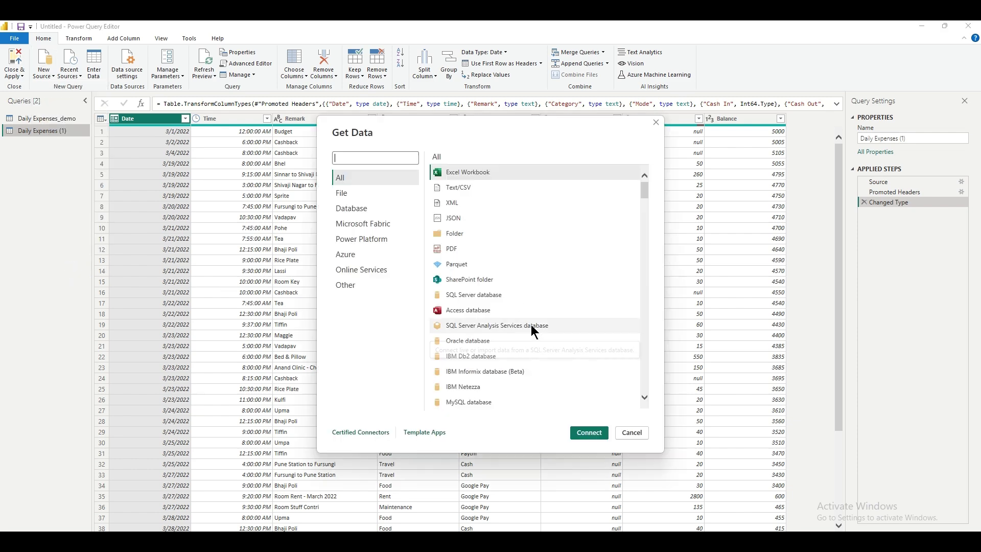
left_click(460, 189)
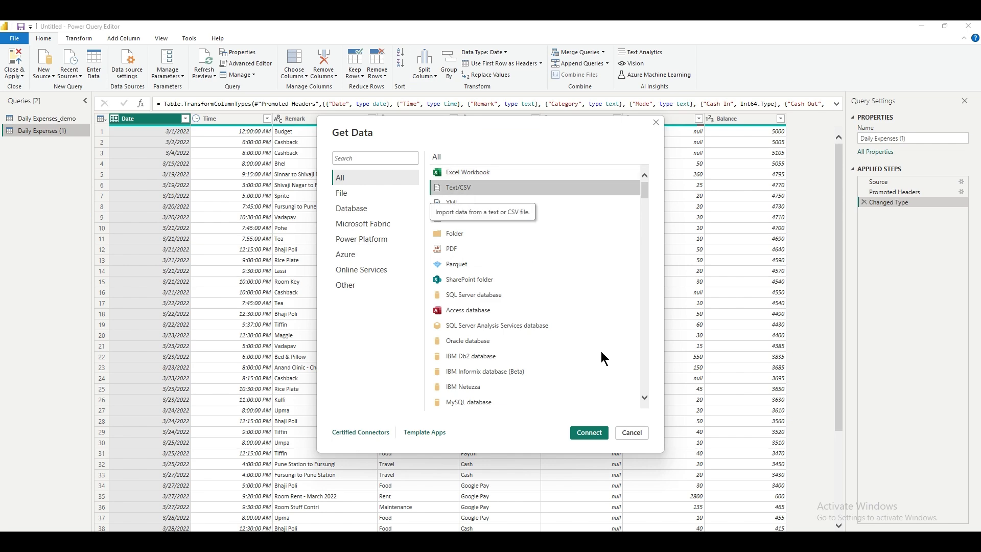
left_click(594, 436)
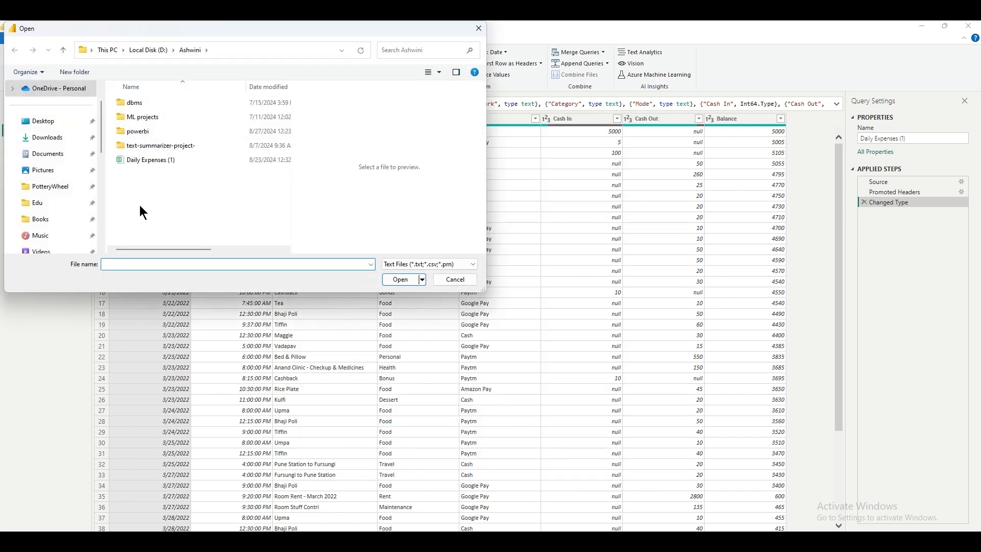
double_click(145, 129)
double_click(153, 132)
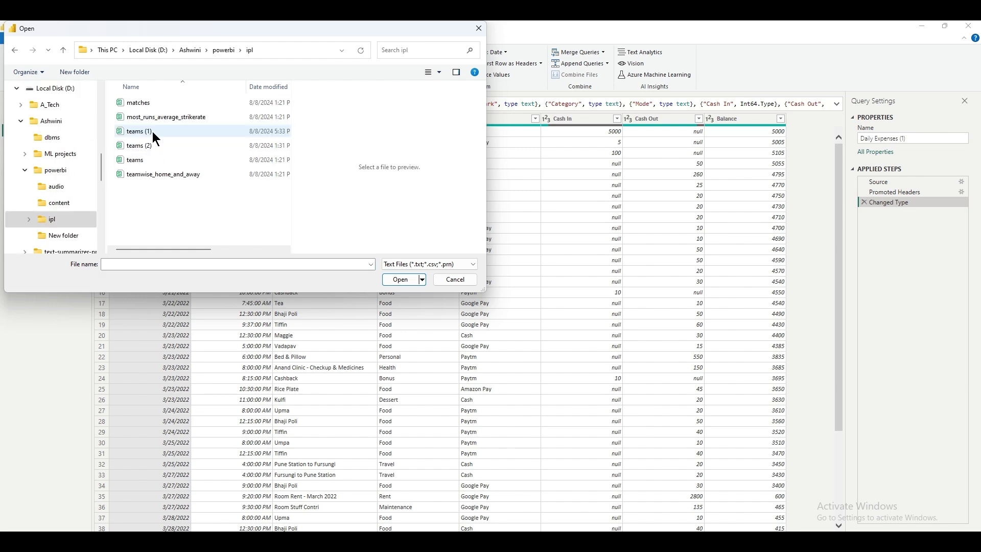
left_click(144, 105)
left_click(401, 280)
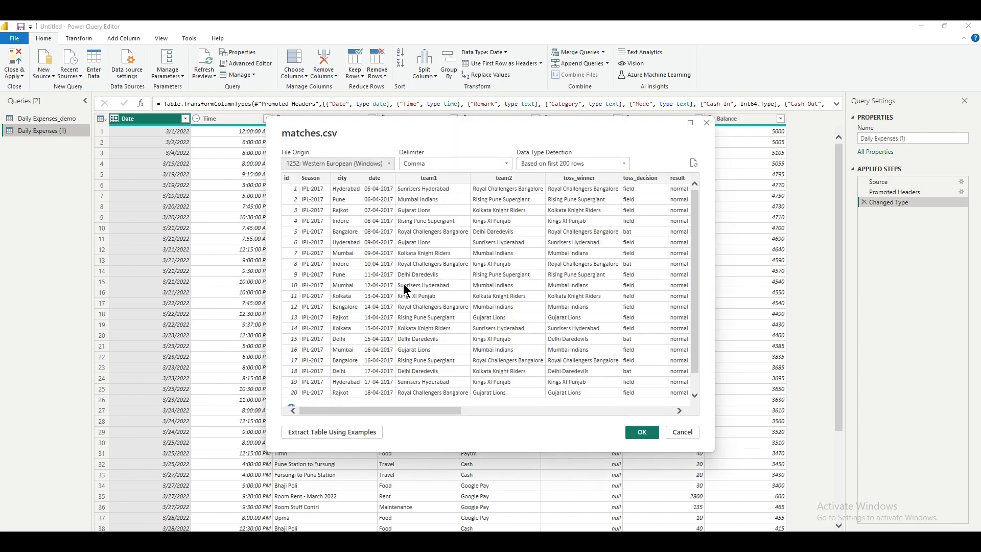
left_click(644, 431)
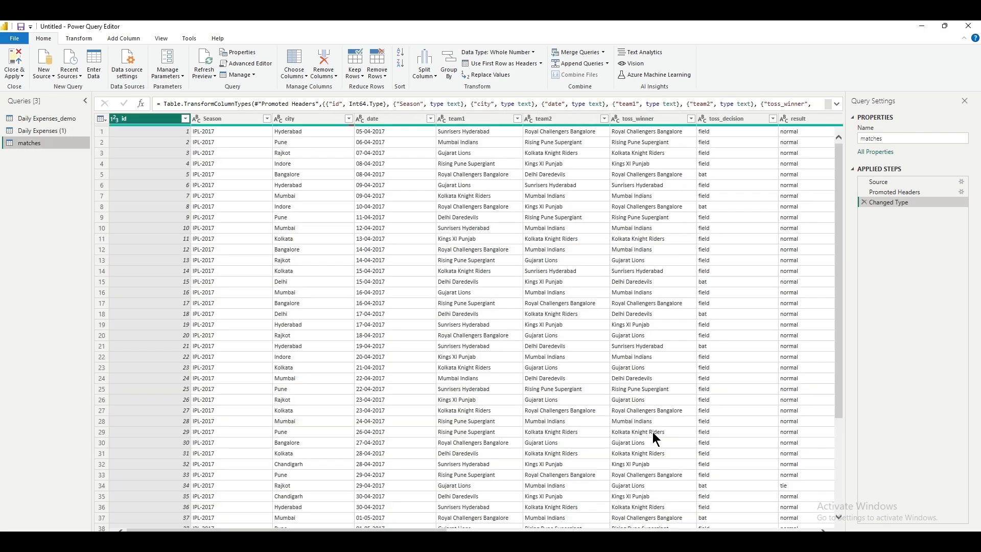
left_click(59, 130)
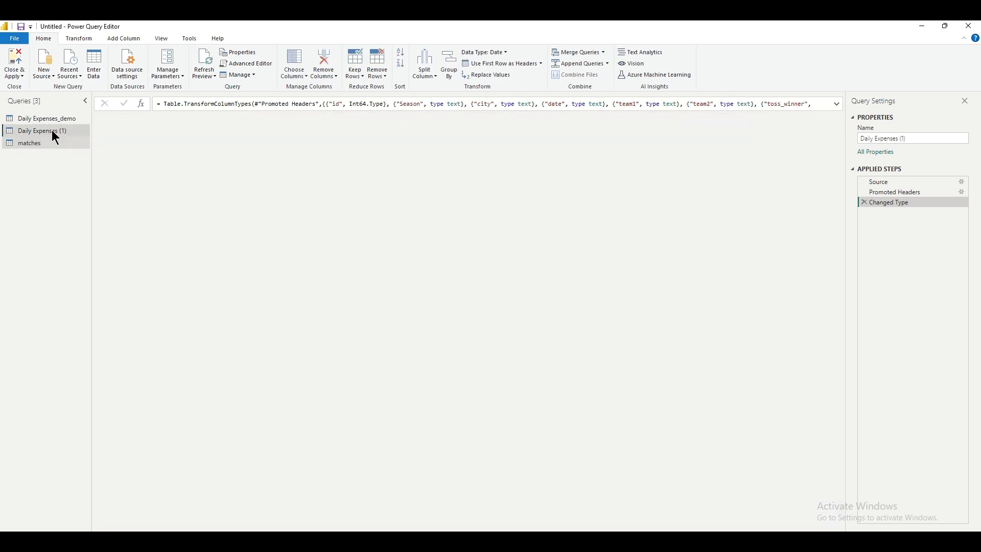
left_click(20, 142)
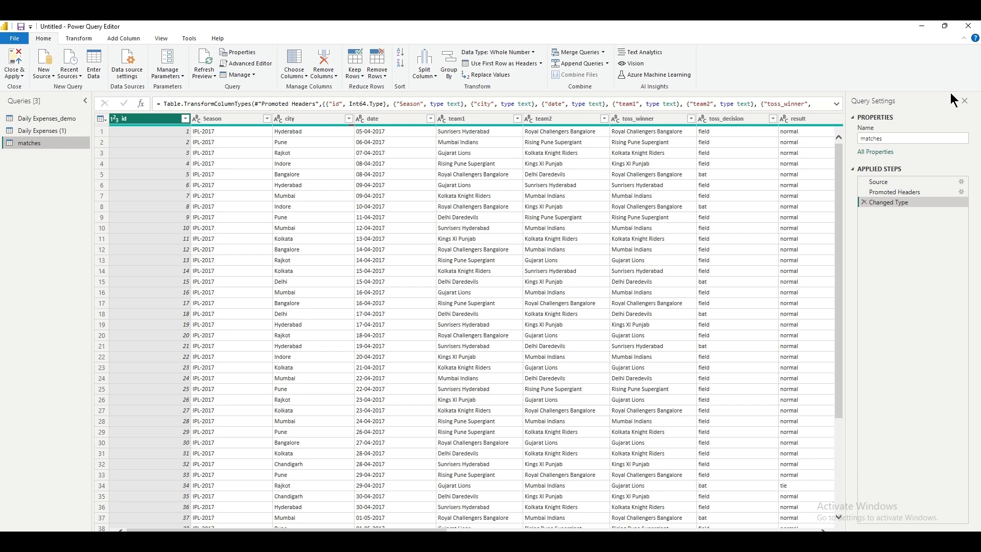
Hide the query settings, close the query editor without applying, and discard the pending query changes in the report
left_click(965, 101)
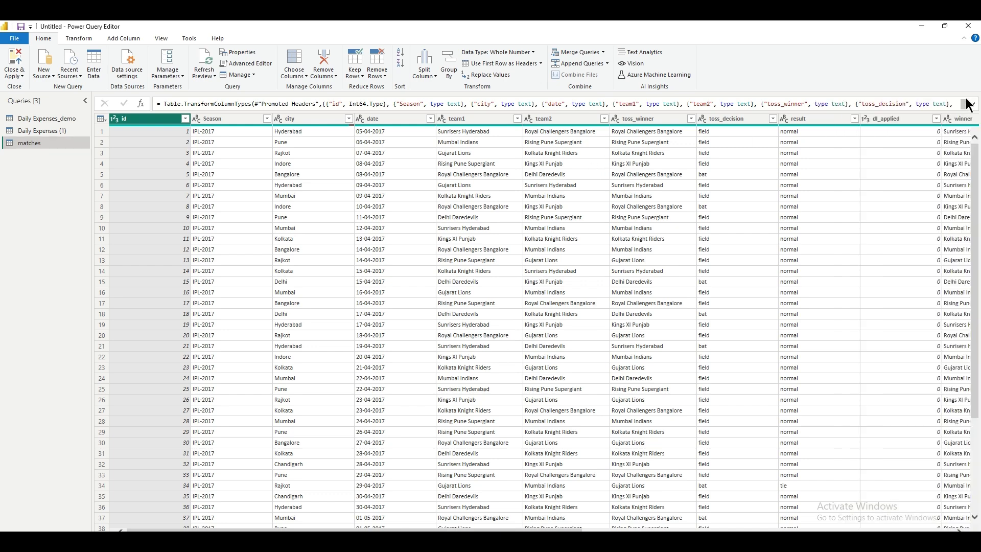
left_click(968, 25)
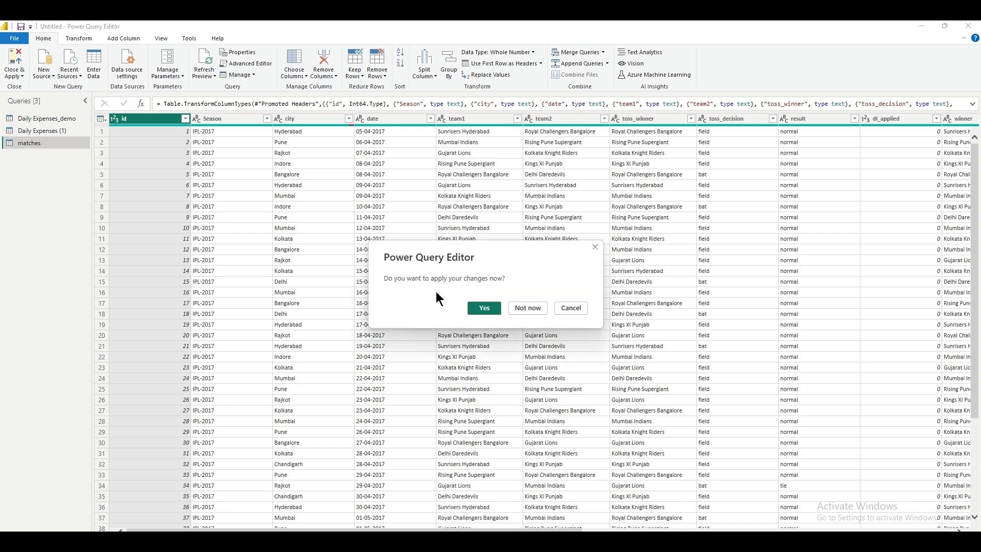
left_click(526, 307)
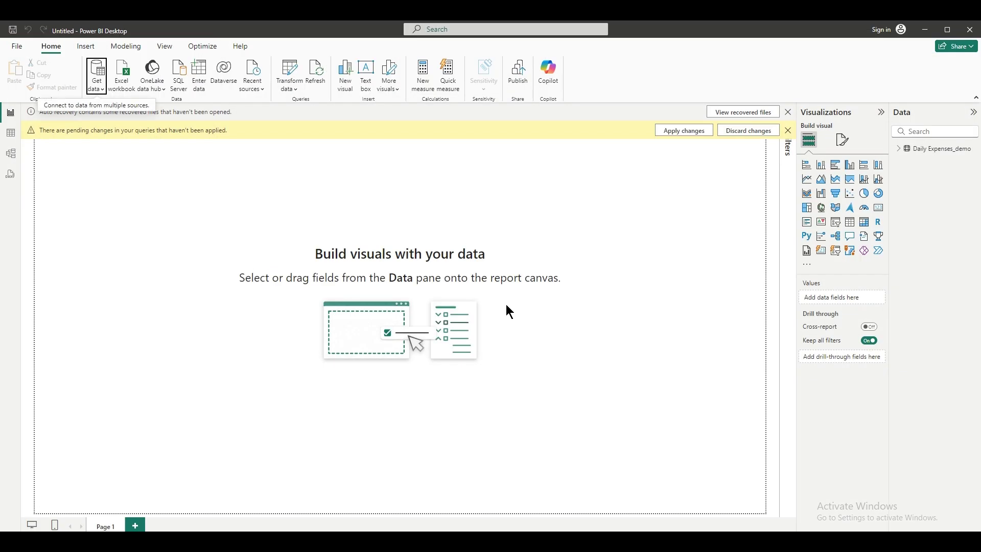
left_click(748, 131)
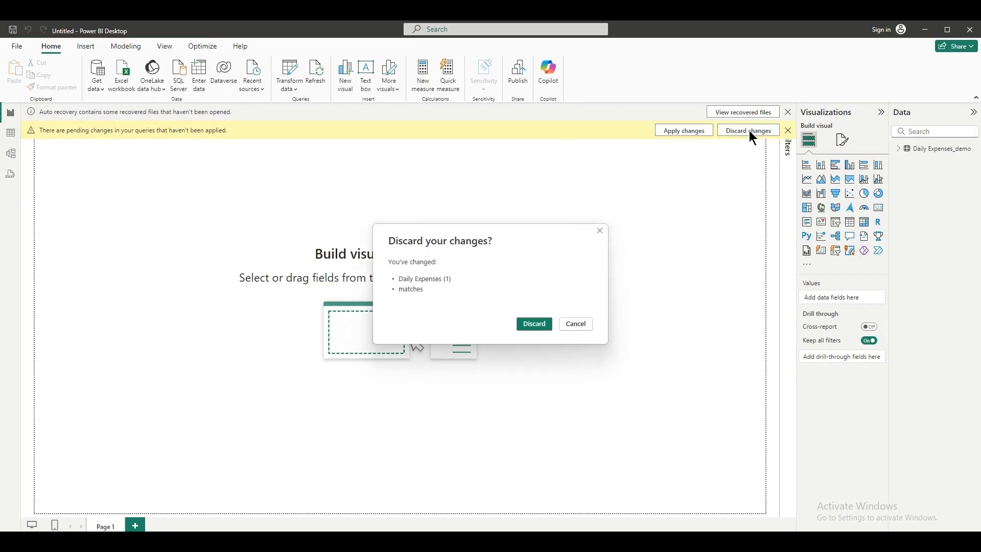
left_click(543, 324)
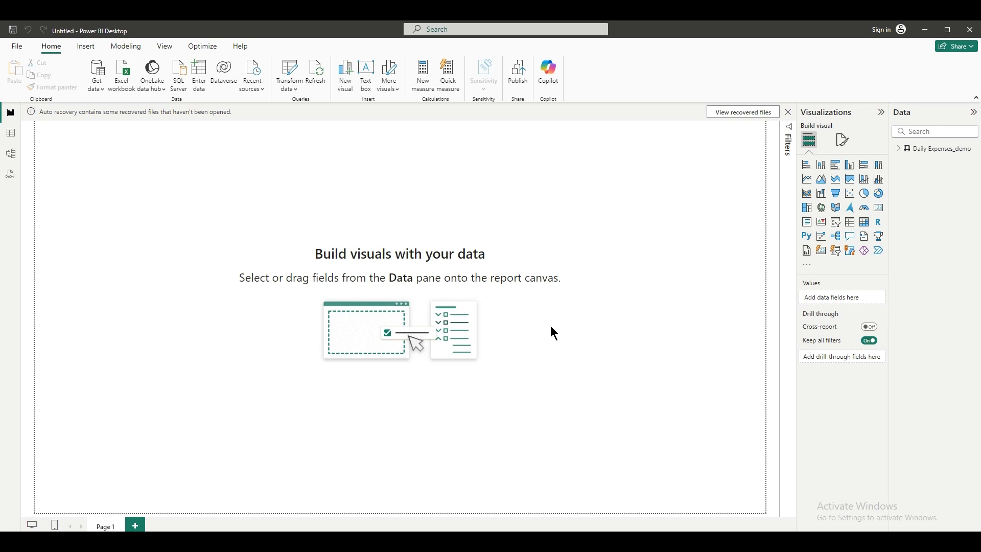
Review the Daily Expenses_demo table's data in Table view and return to Report view
left_click(933, 151)
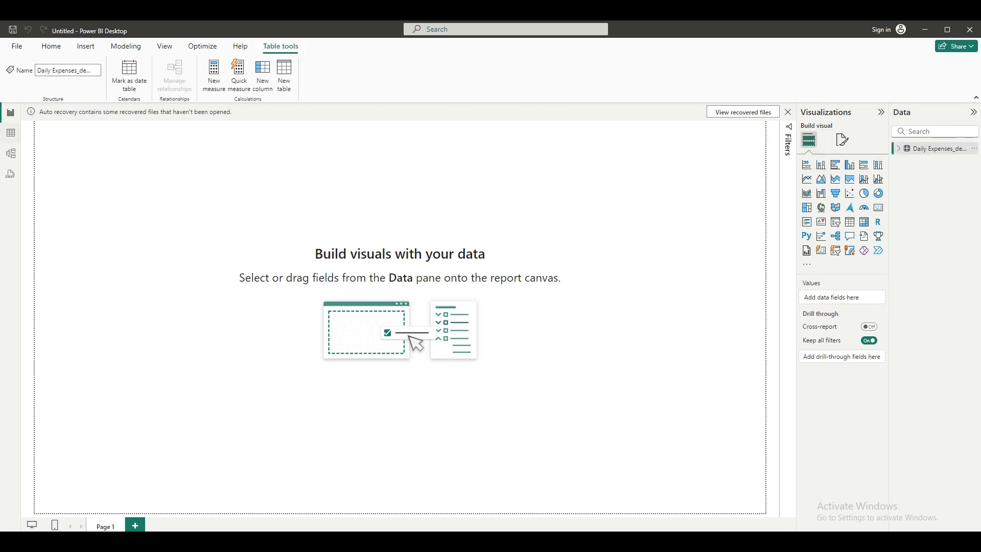
left_click(12, 135)
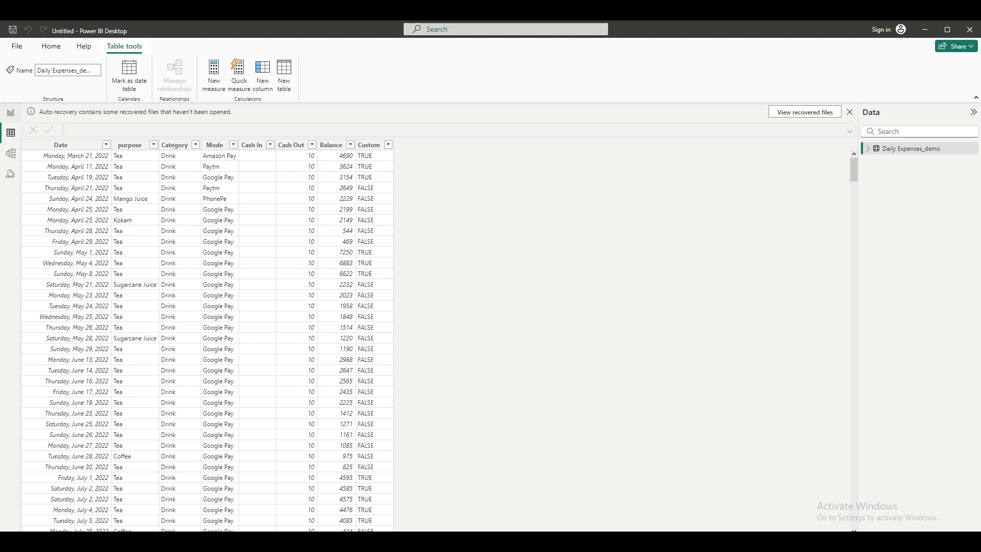
left_click(8, 120)
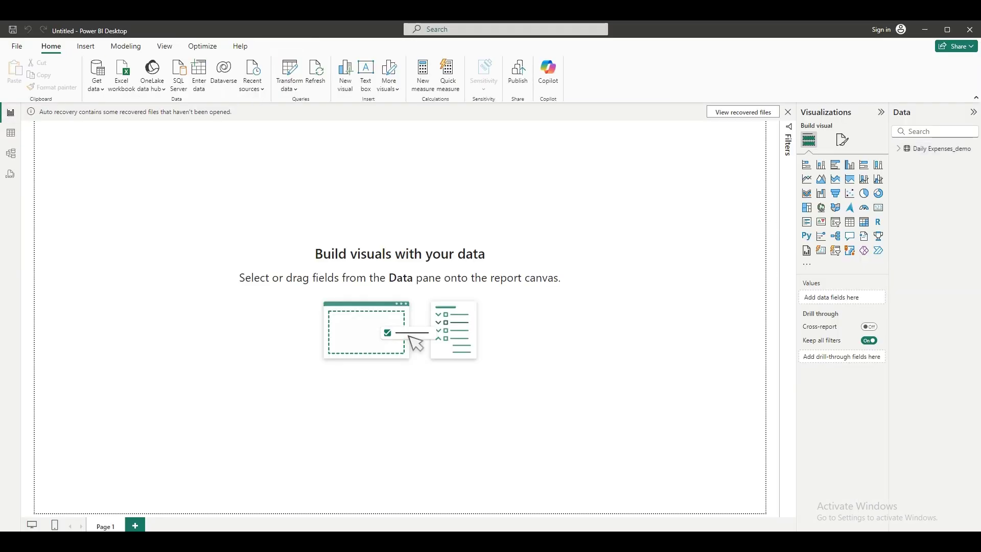